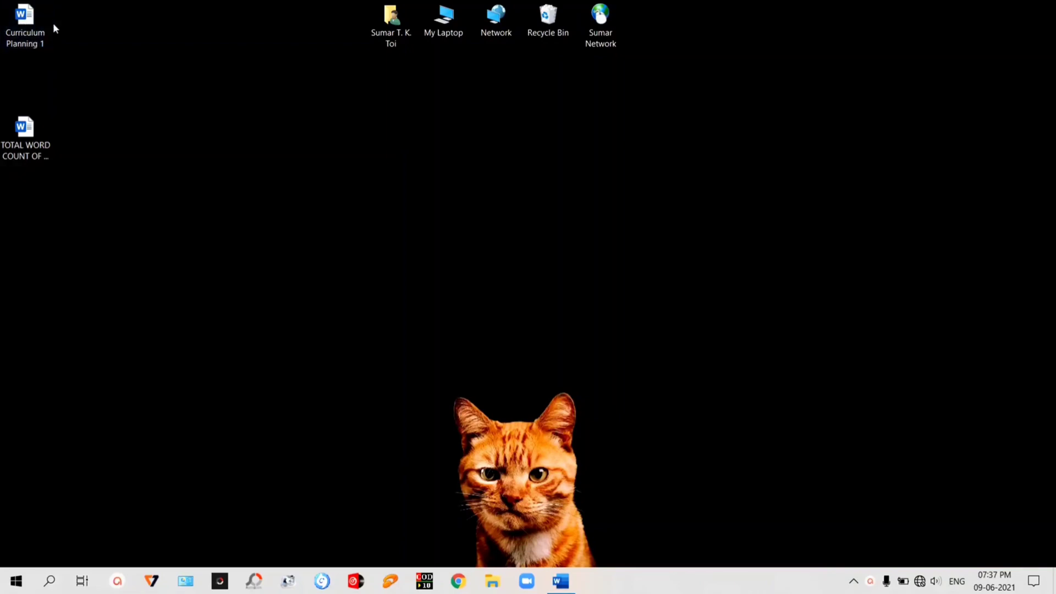
Step: Switch to the Curriculum Planning 1 document in Word and check its cover page and table of contents for page numbers
left_click(561, 580)
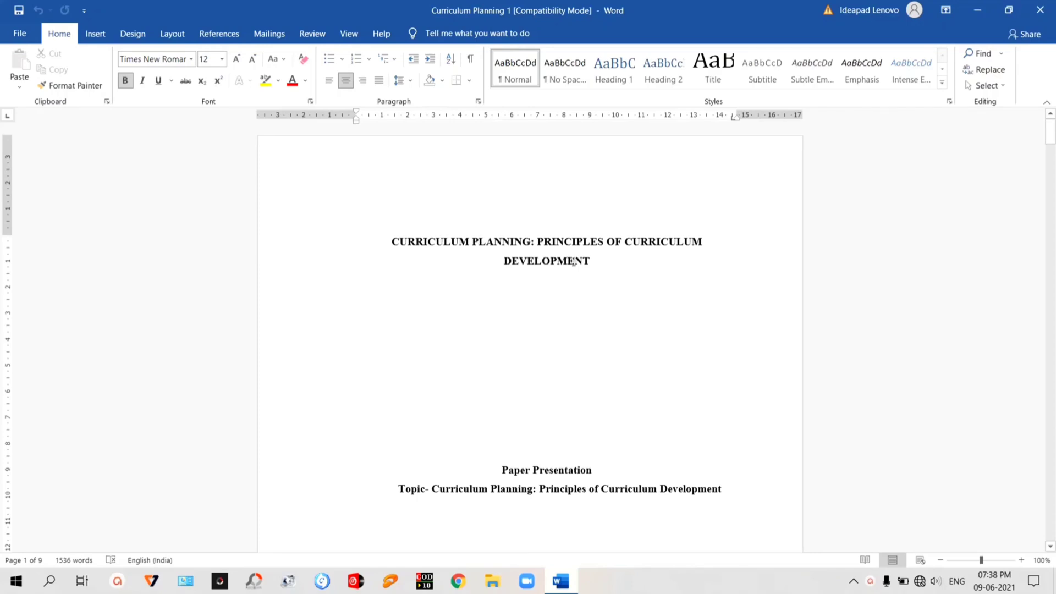
scroll(614, 361, "down", 5)
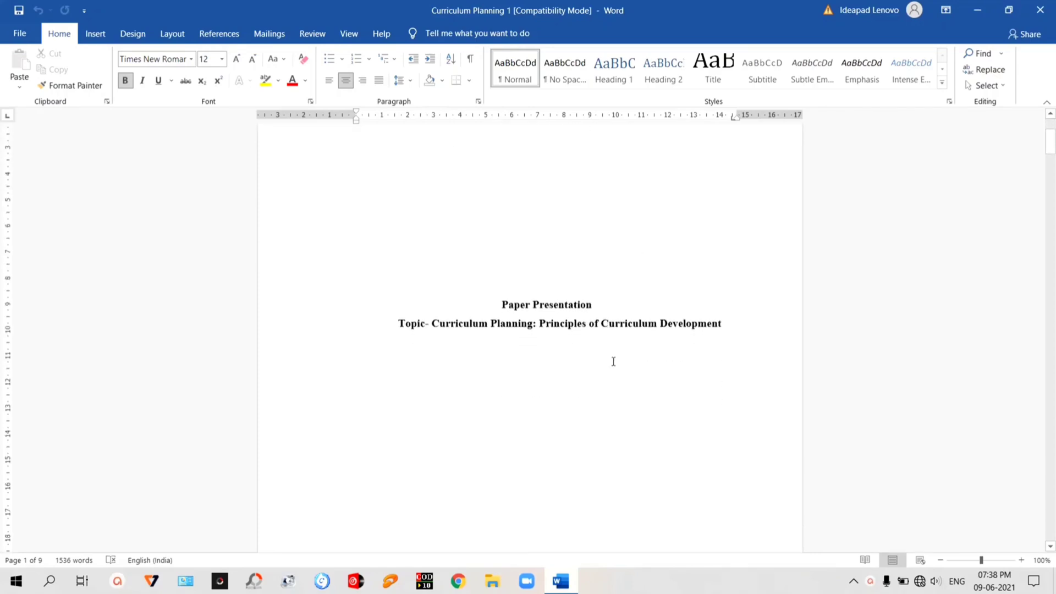
scroll(612, 357, "down", 6)
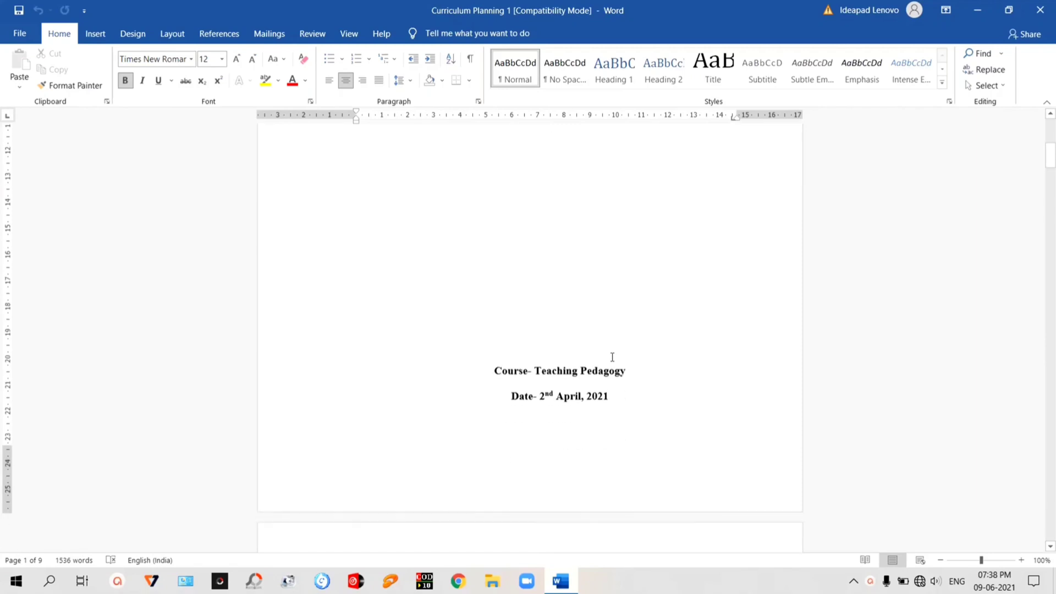
scroll(612, 358, "up", 10)
scroll(599, 344, "up", 1)
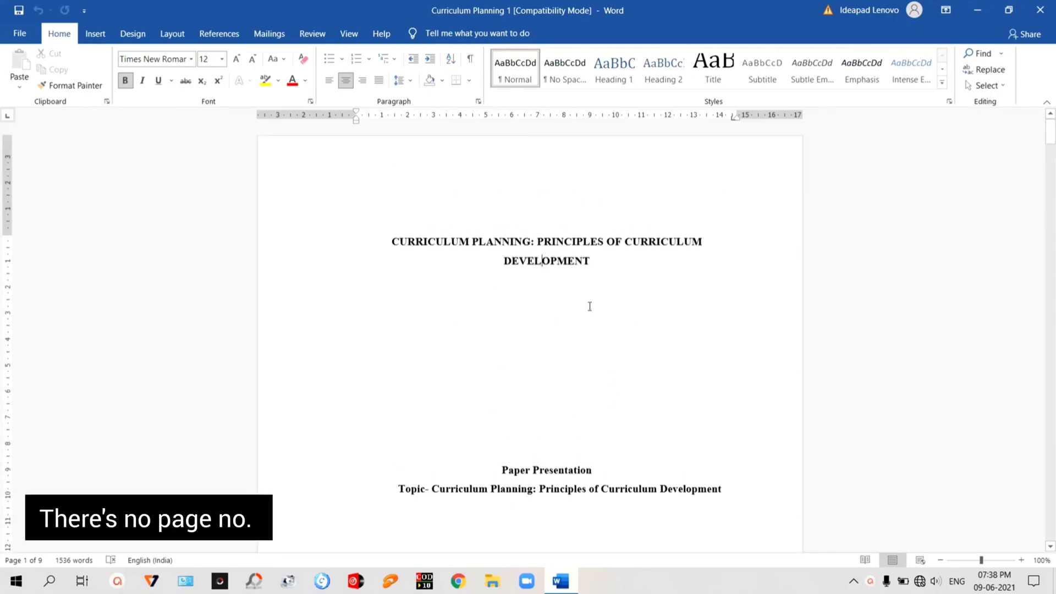
scroll(573, 363, "down", 10)
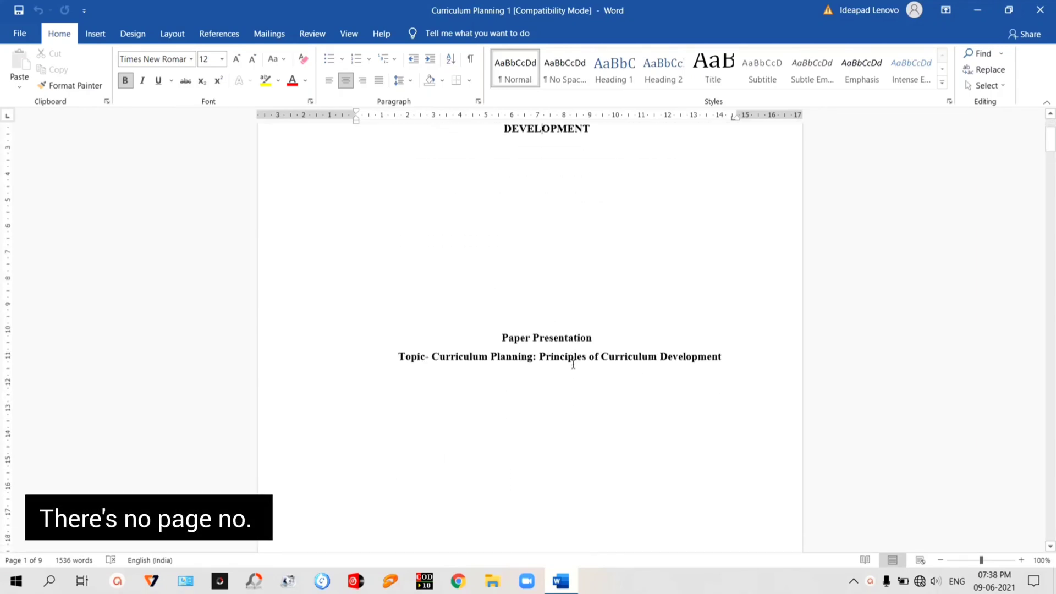
scroll(587, 495, "down", 5)
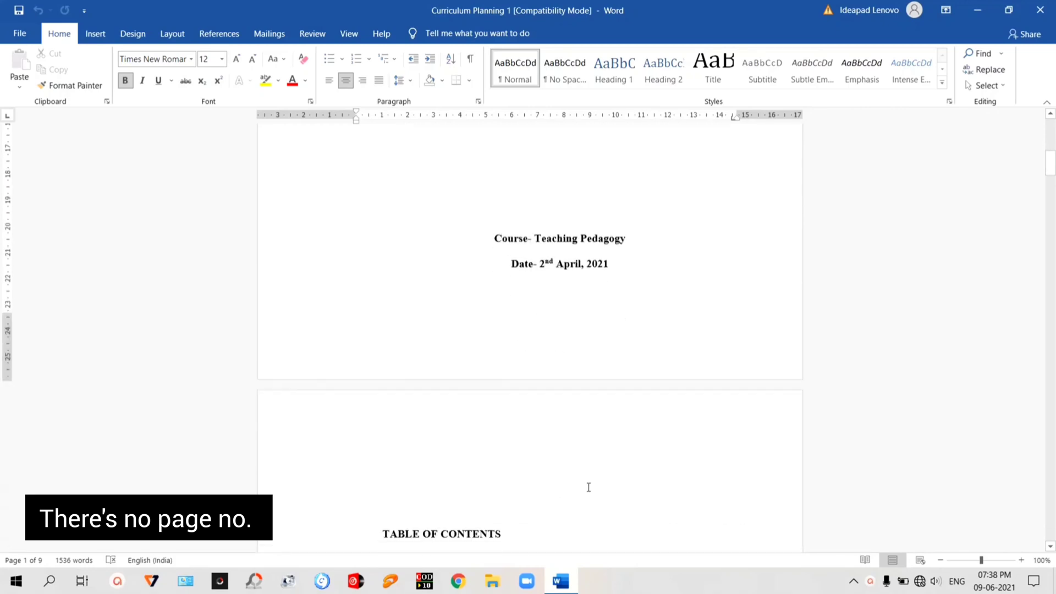
scroll(587, 284, "down", 8)
scroll(587, 274, "down", 10)
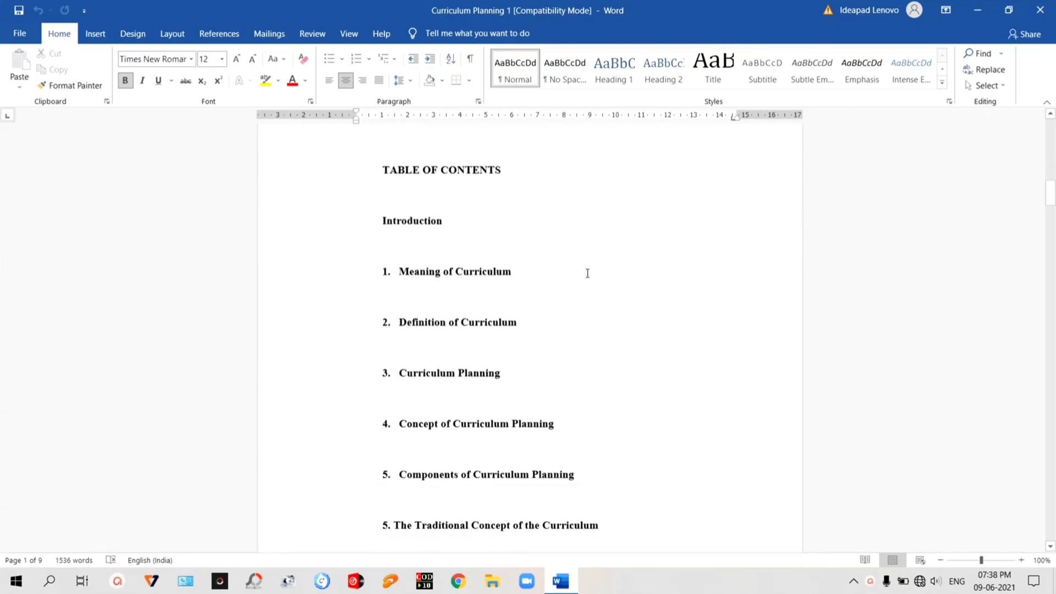
scroll(550, 439, "down", 5)
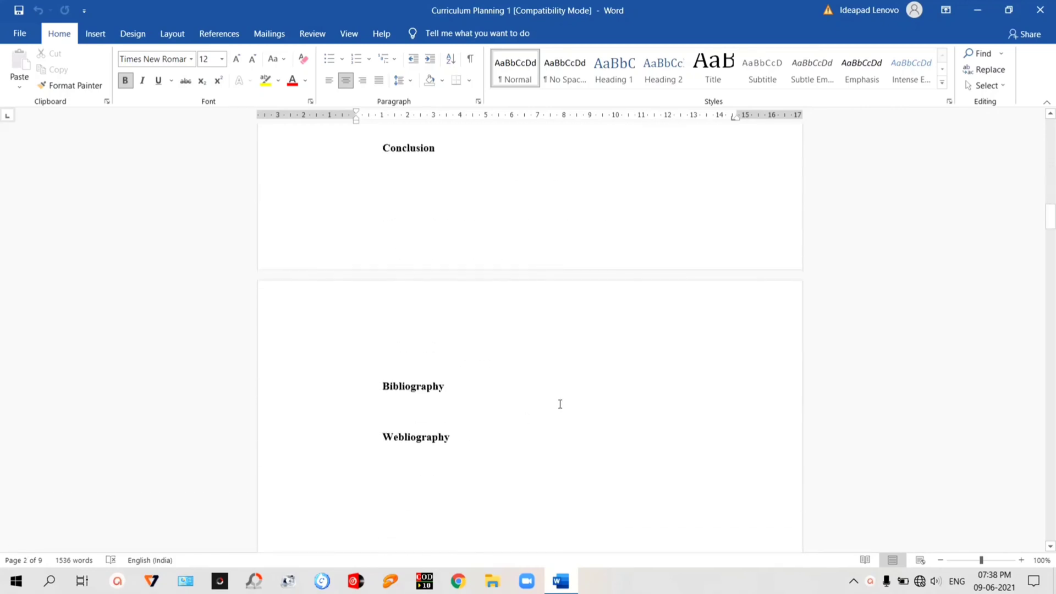
scroll(559, 403, "up", 15)
scroll(559, 401, "up", 6)
scroll(559, 401, "down", 3)
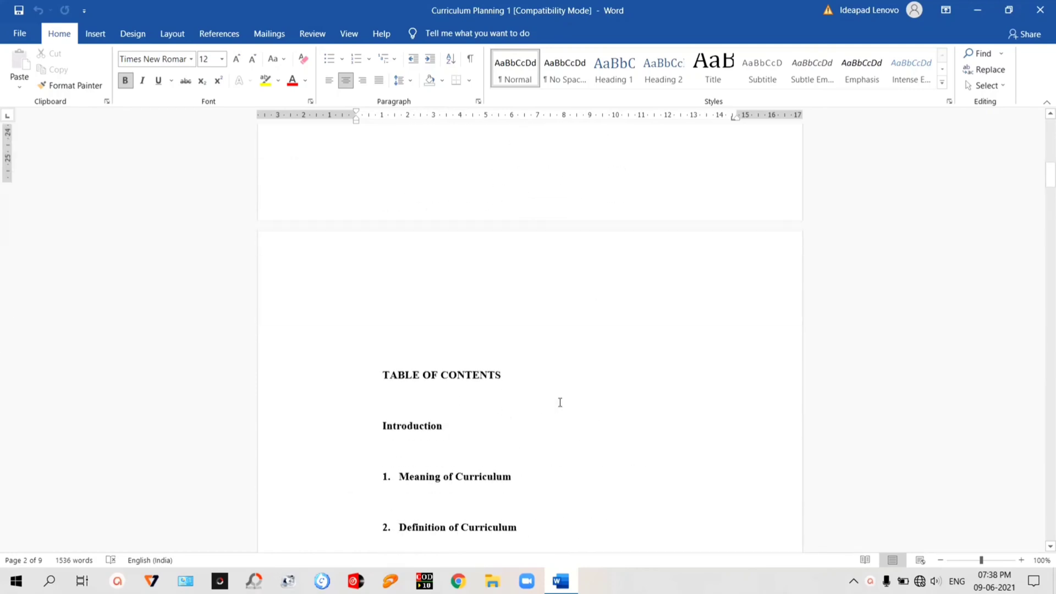
scroll(555, 357, "up", 10)
scroll(548, 236, "up", 6)
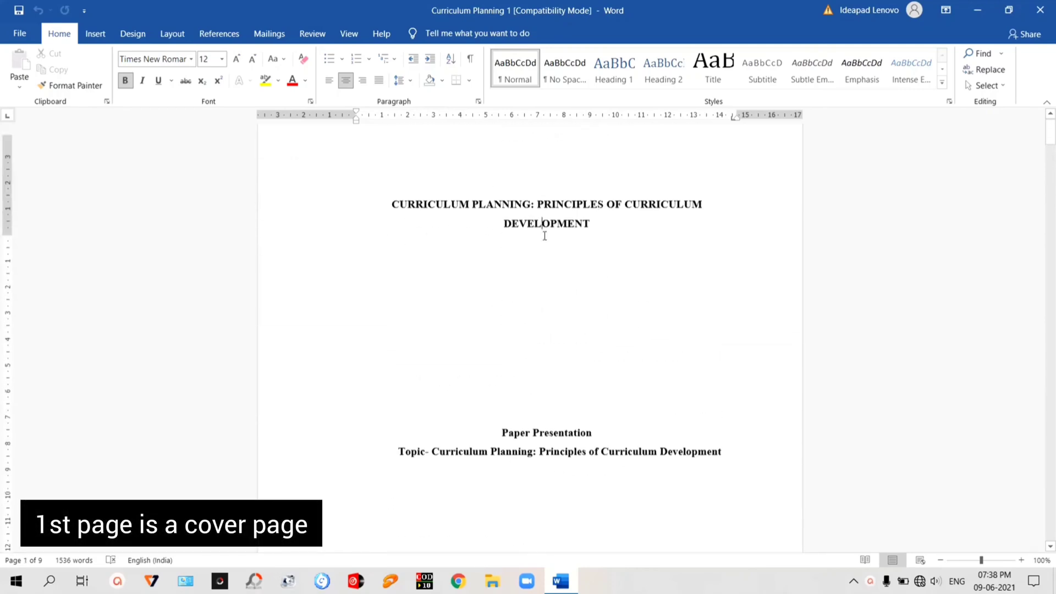
Step: Review the pages from the cover through the table of contents and place the cursor before the Introduction heading
scroll(533, 326, "down", 12)
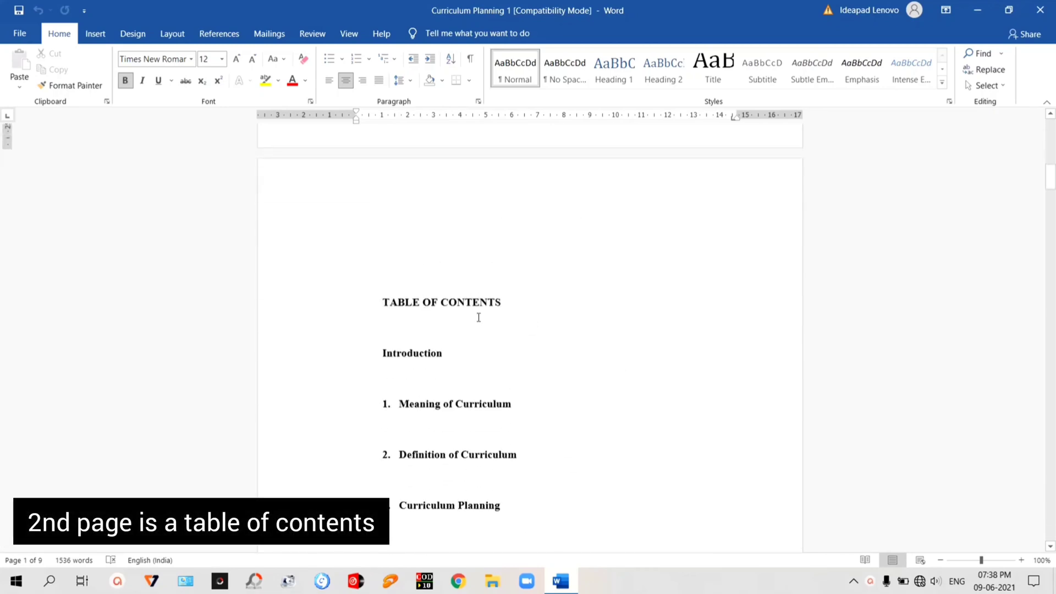
scroll(488, 314, "down", 12)
scroll(490, 318, "down", 5)
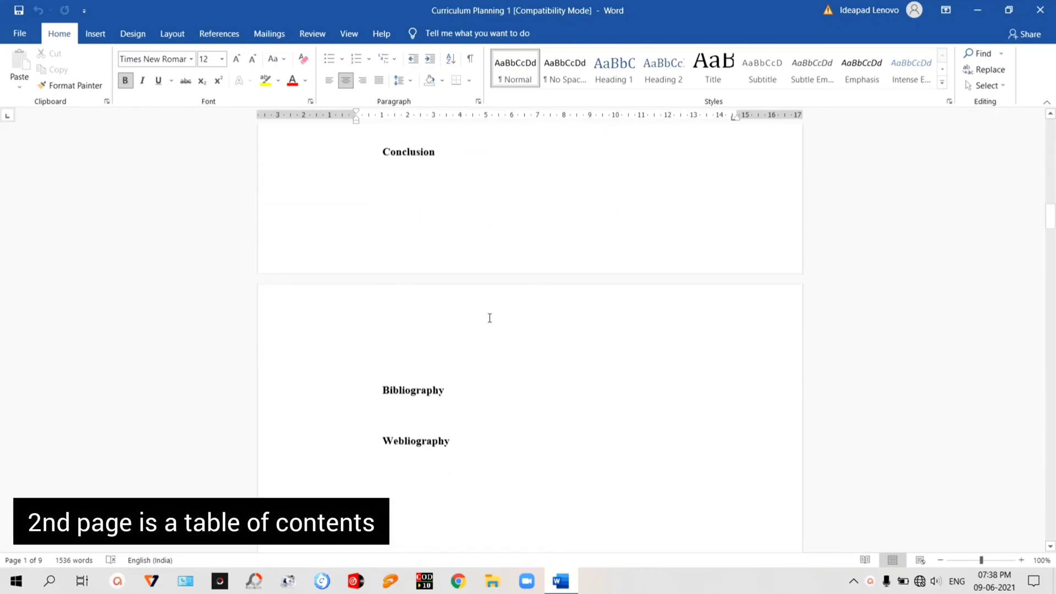
scroll(485, 381, "down", 7)
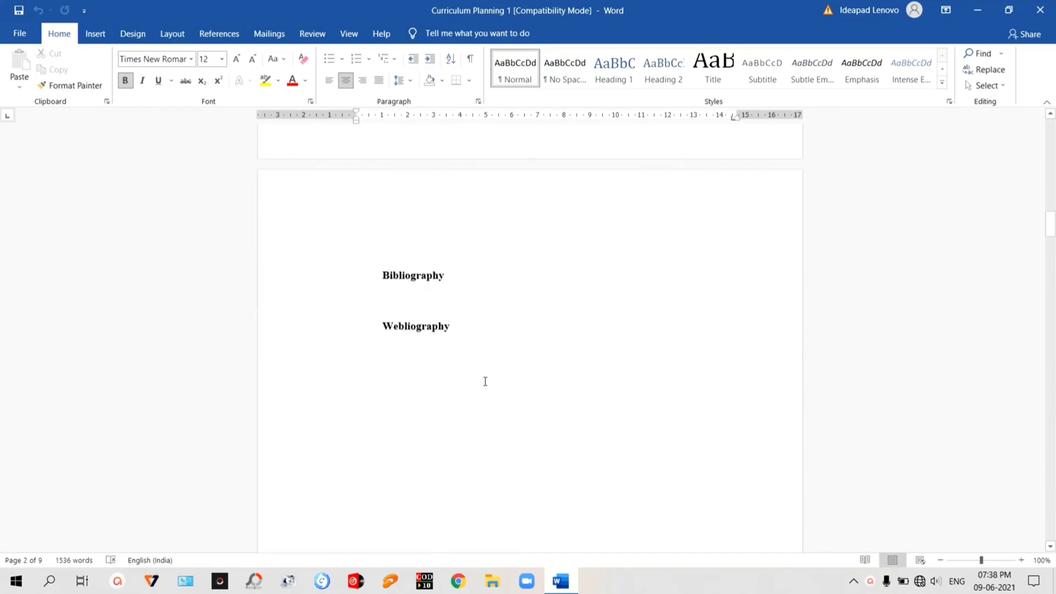
scroll(485, 381, "up", 3)
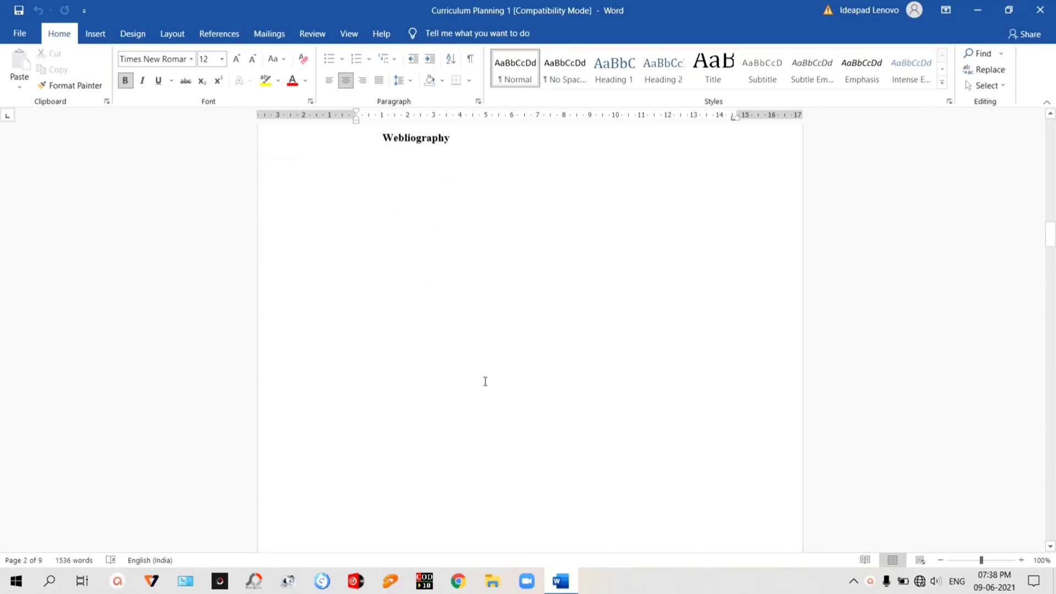
scroll(485, 381, "down", 7)
scroll(486, 381, "down", 3)
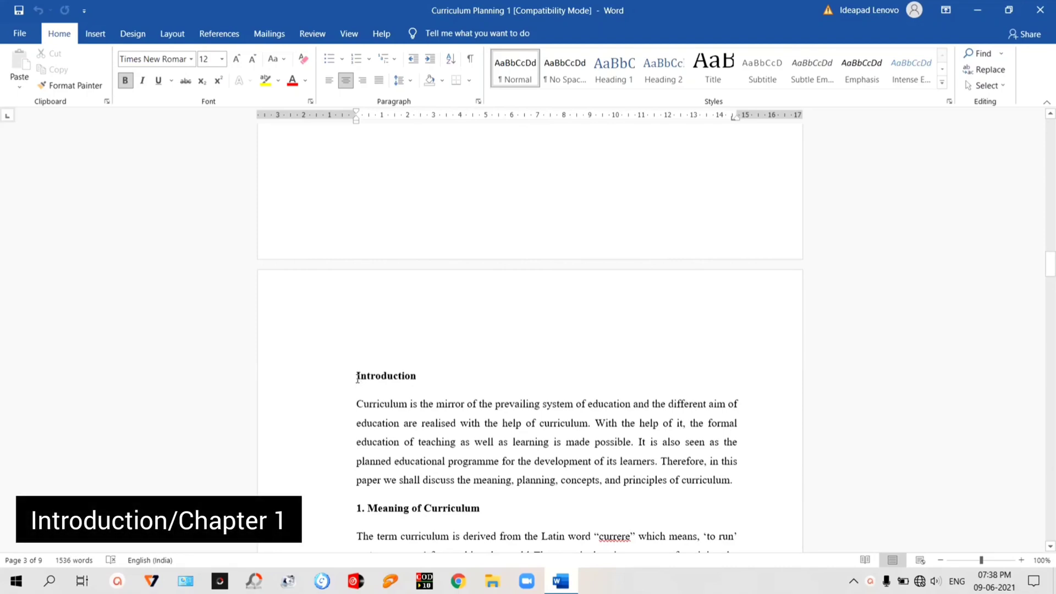
left_click(357, 378)
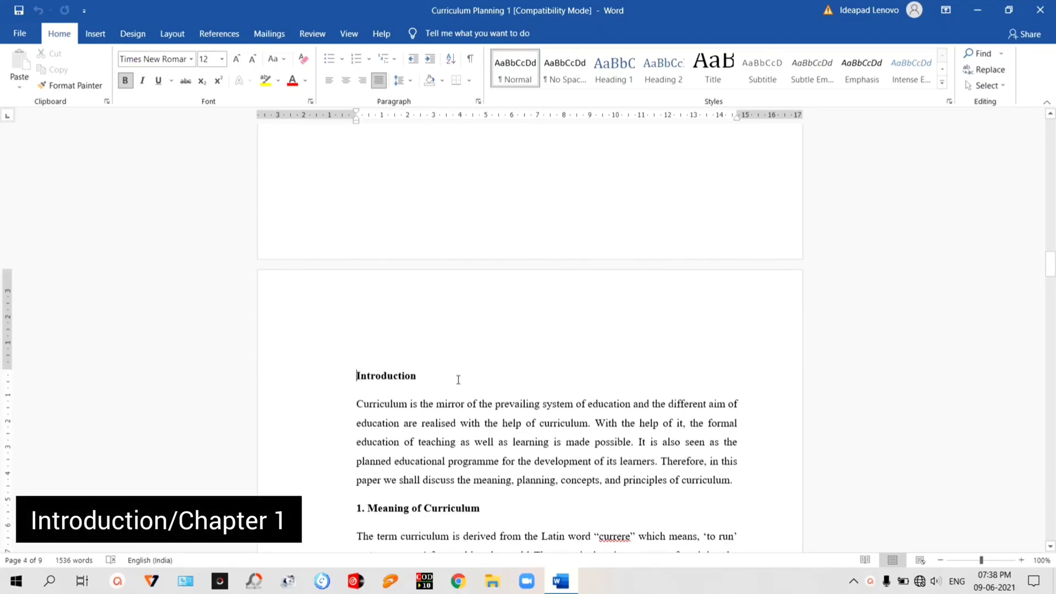
Step: Review the front matter again, comparing the table of contents pages with the cover page
scroll(458, 380, "up", 10)
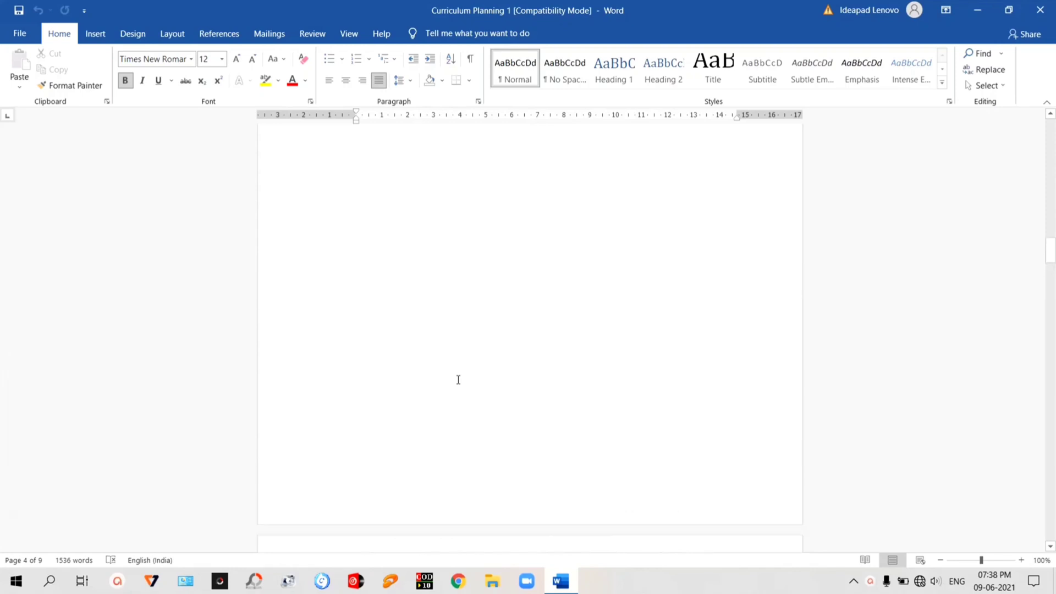
scroll(458, 379, "up", 10)
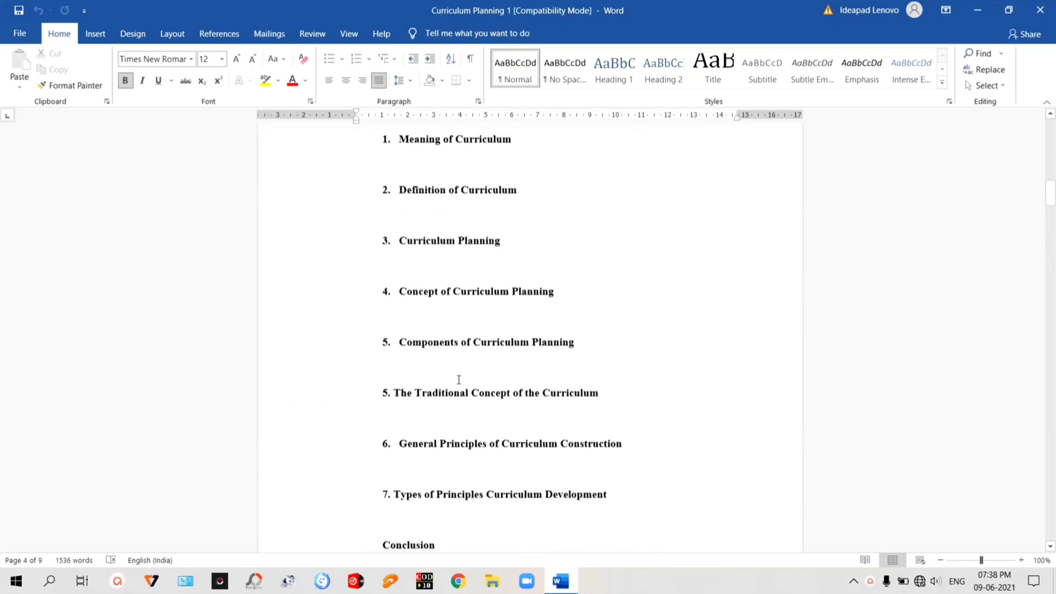
scroll(458, 380, "up", 10)
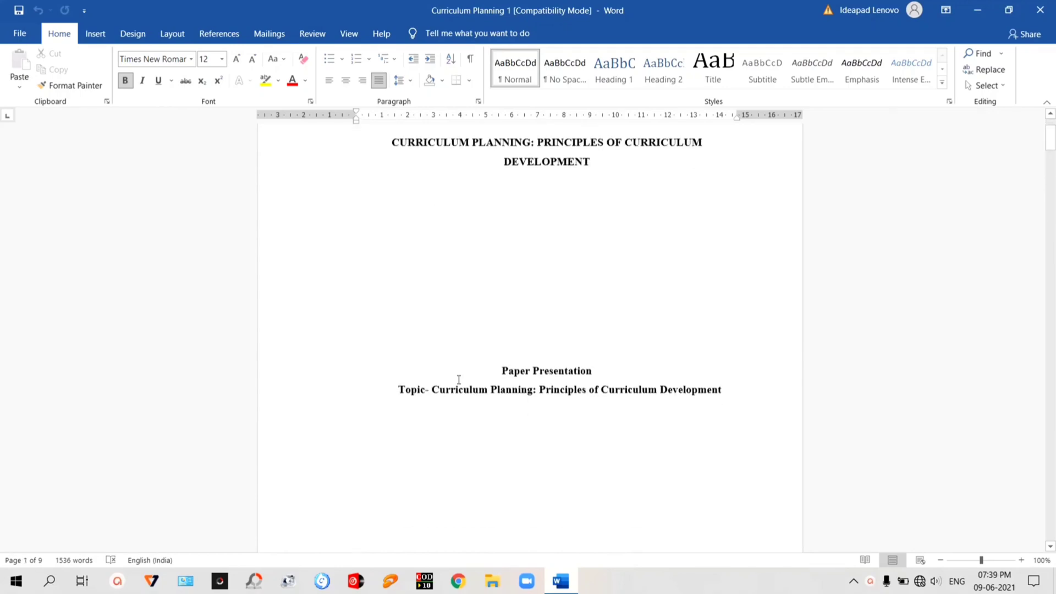
scroll(459, 379, "down", 6)
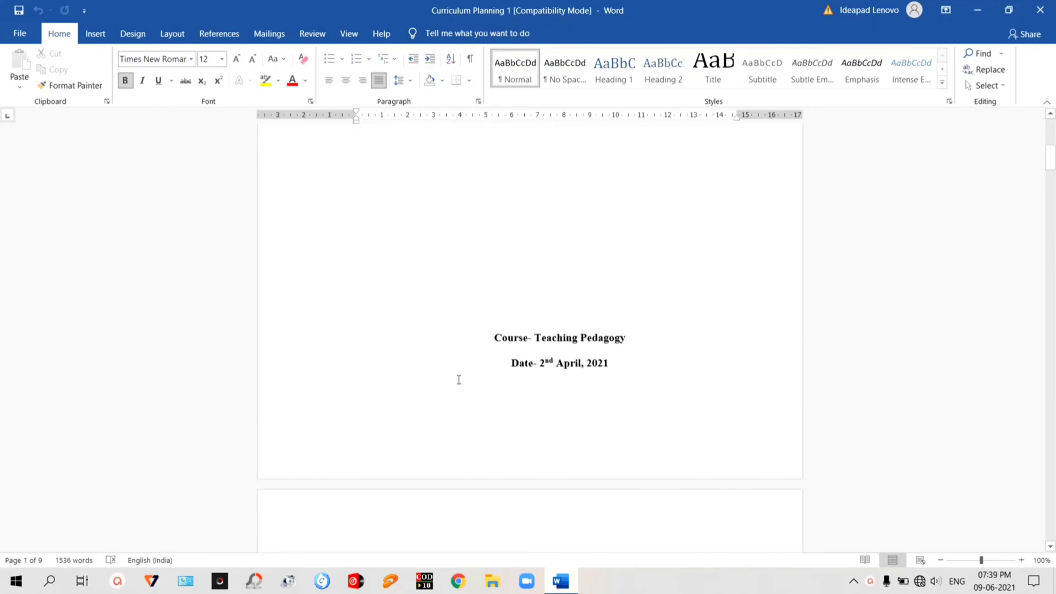
scroll(457, 379, "down", 5)
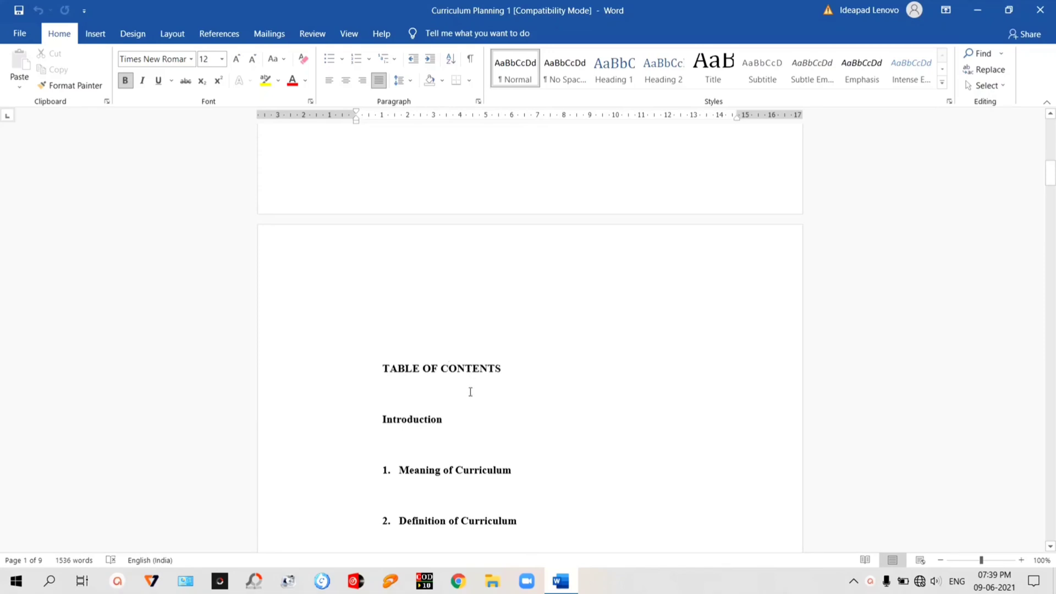
scroll(522, 399, "down", 2)
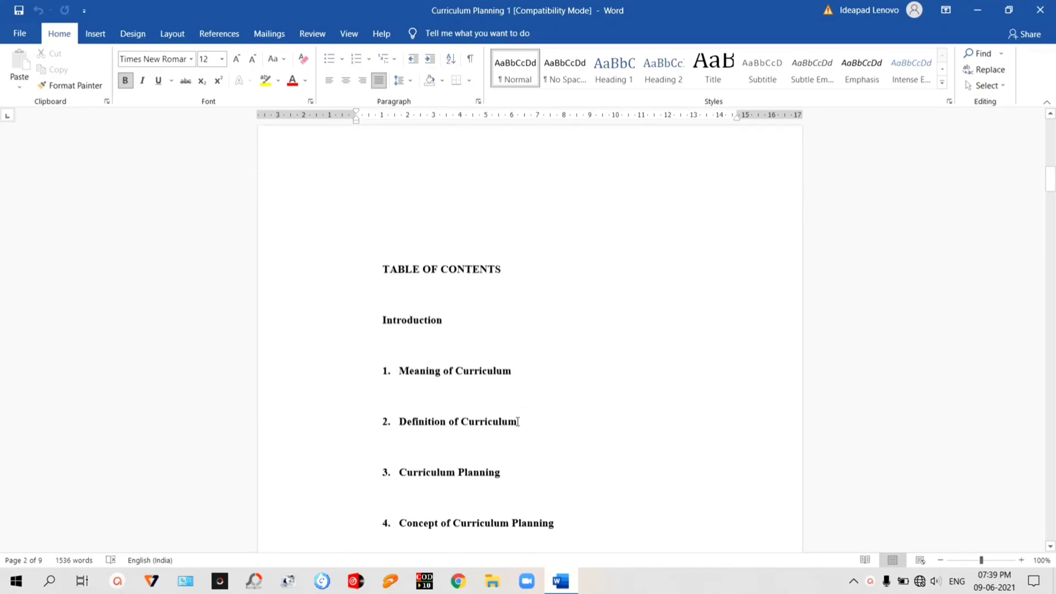
scroll(515, 419, "up", 5)
scroll(515, 421, "up", 6)
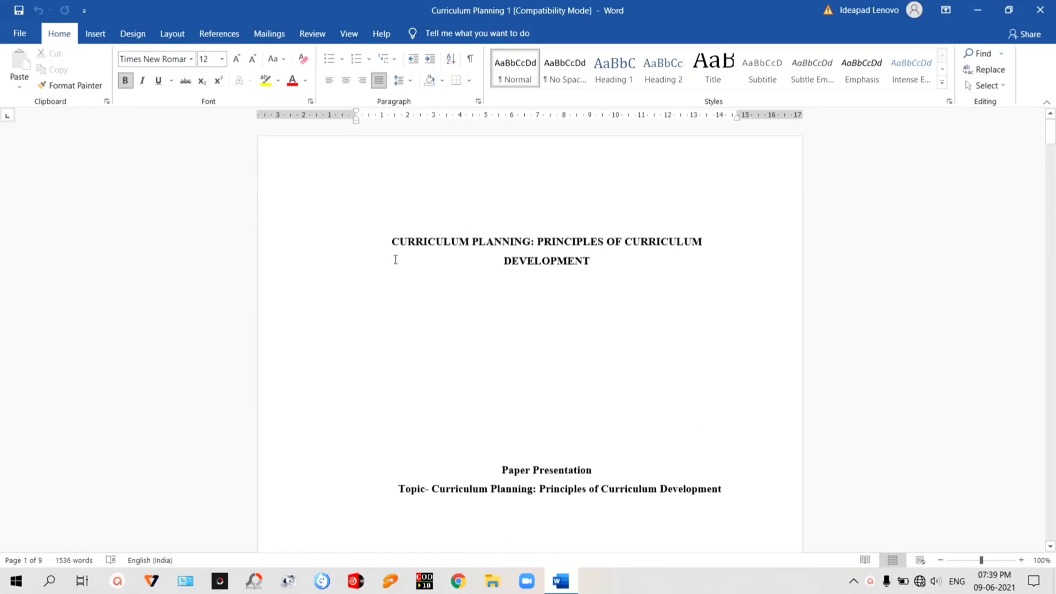
scroll(551, 314, "down", 8)
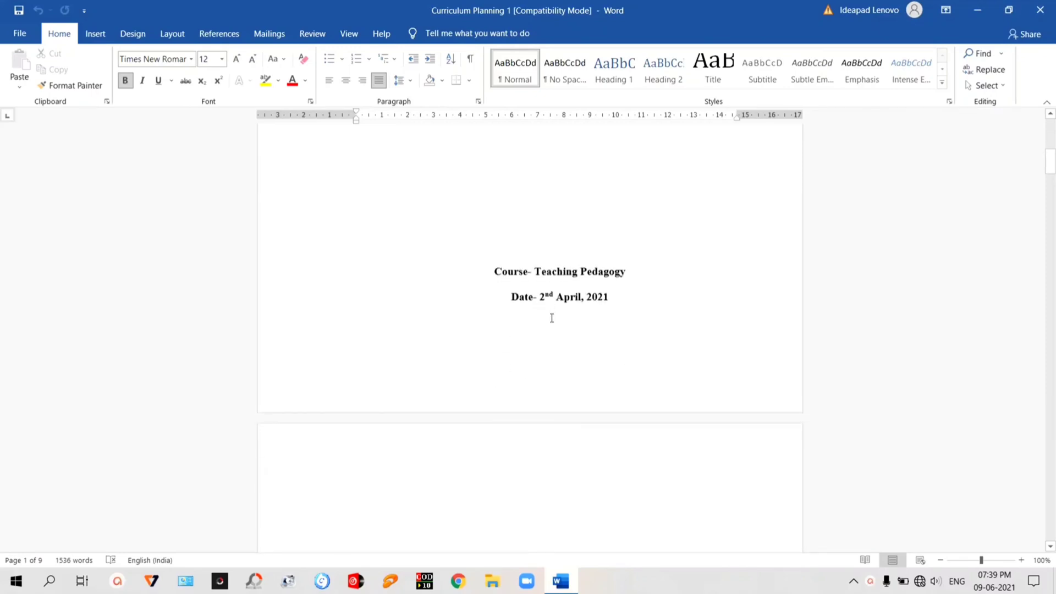
scroll(552, 318, "up", 8)
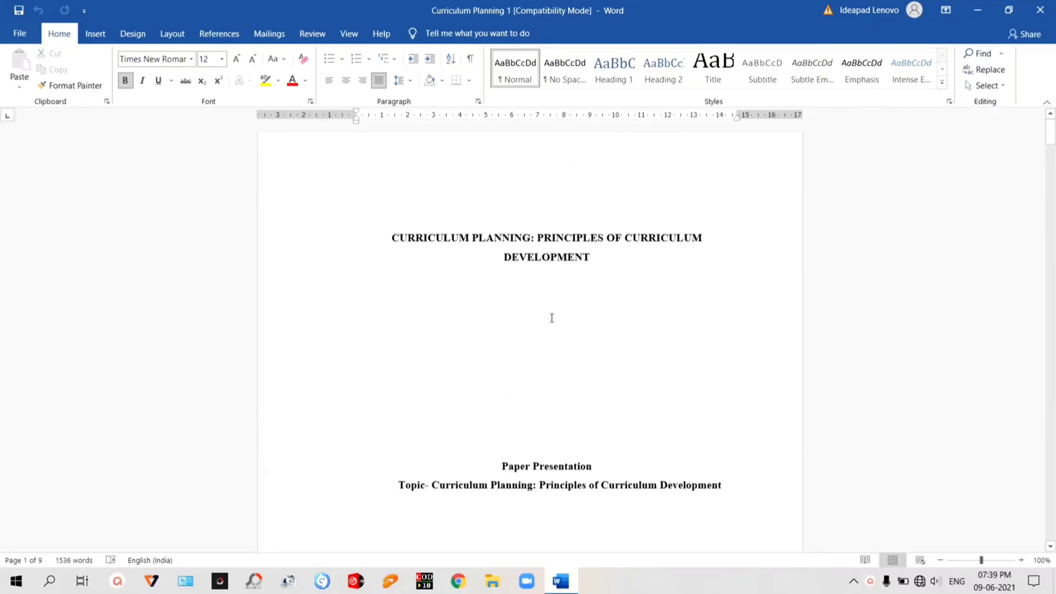
Step: Insert page numbers at the bottom of the page using the centred Plain Number 2 style
left_click(94, 39)
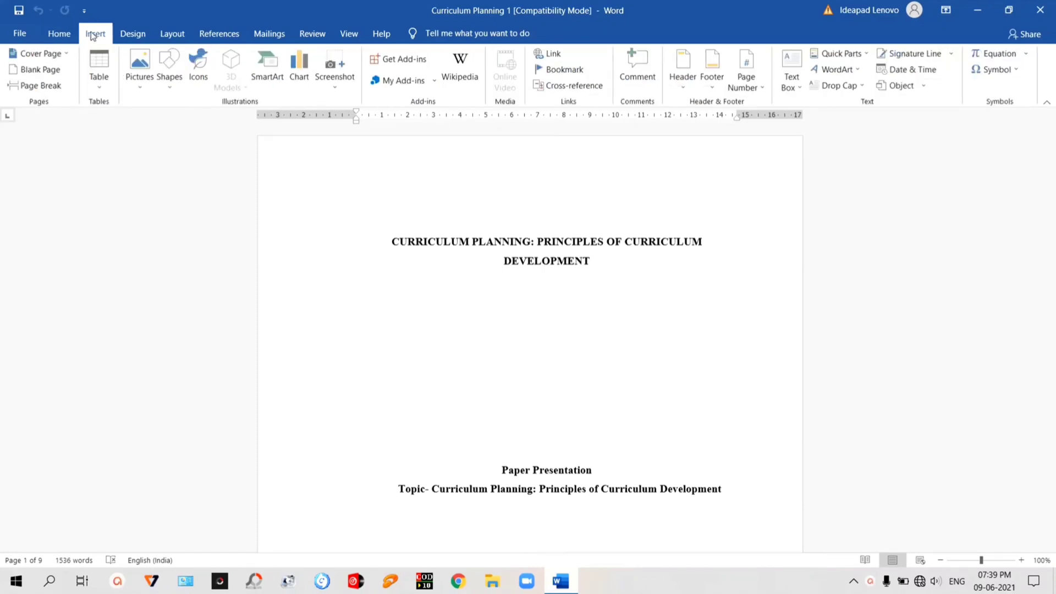
left_click(757, 89)
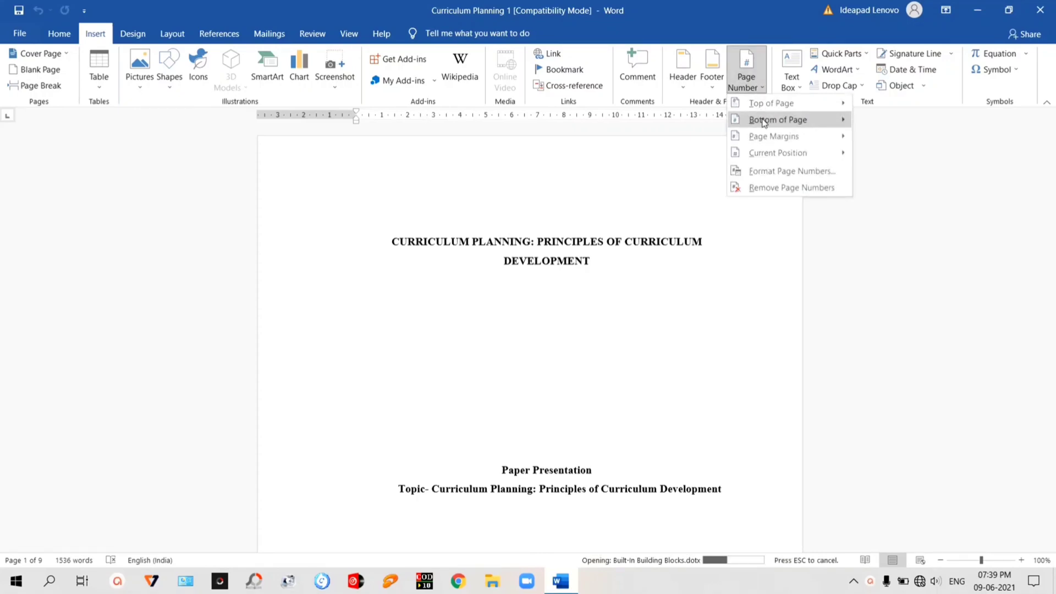
mouse_move(763, 122)
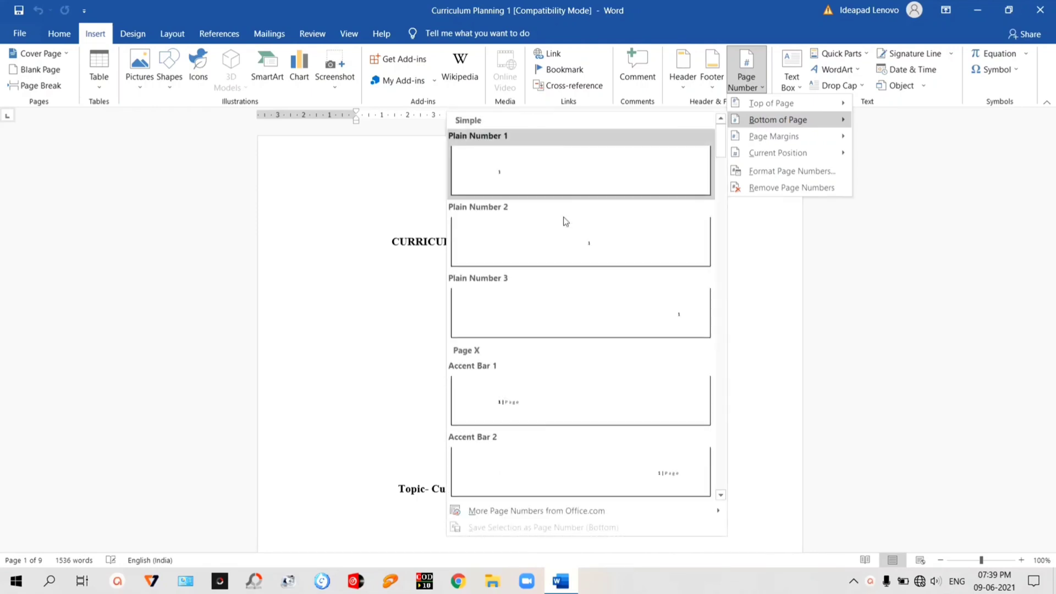
left_click(595, 248)
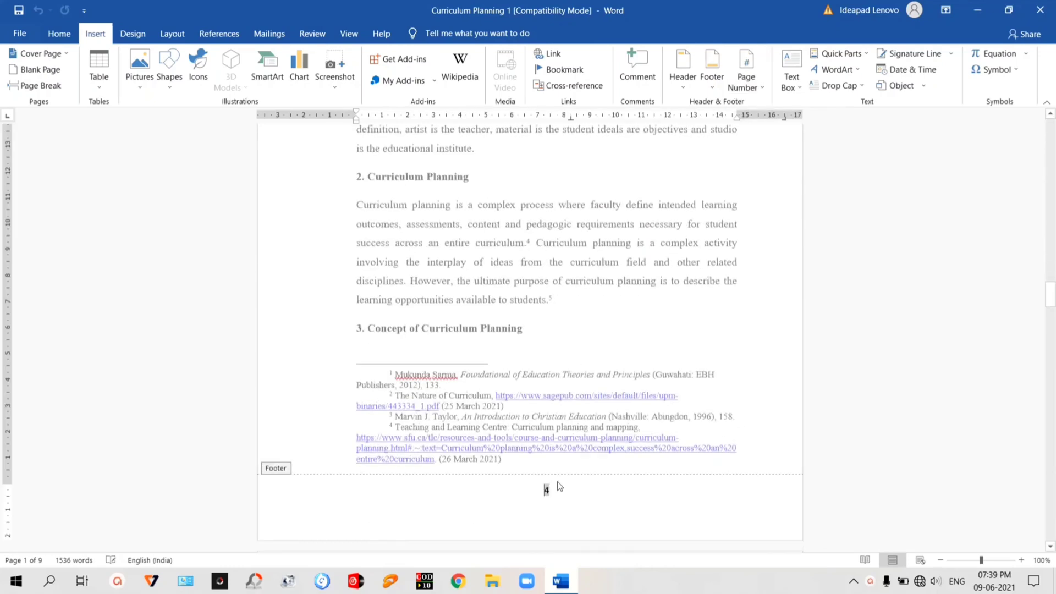
Step: Check the footer page numbers on the cover page, table of contents and bibliography pages
left_click(565, 363)
scroll(565, 364, "up", 15)
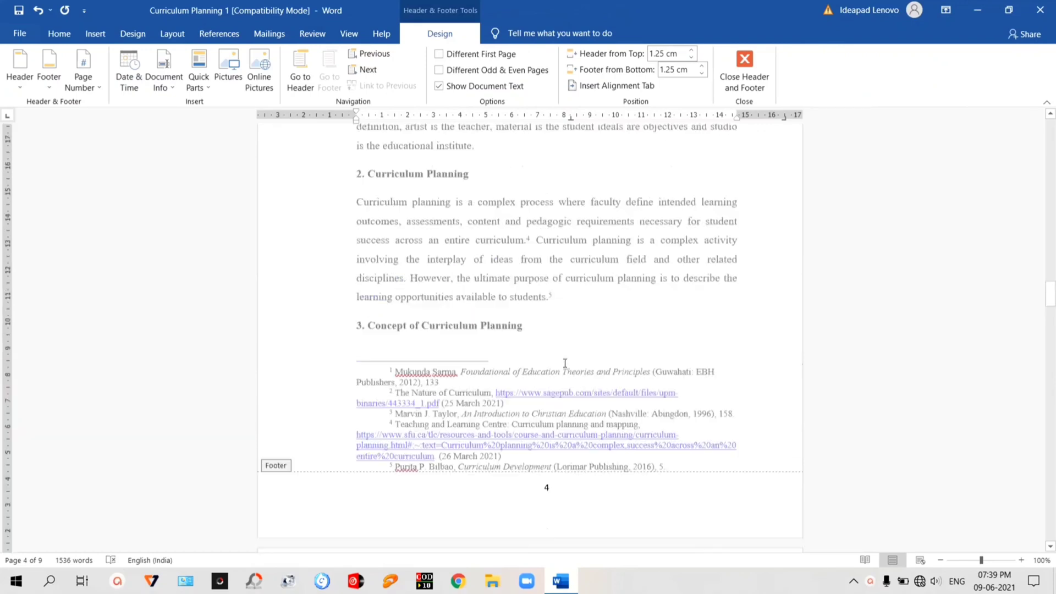
scroll(566, 368, "up", 20)
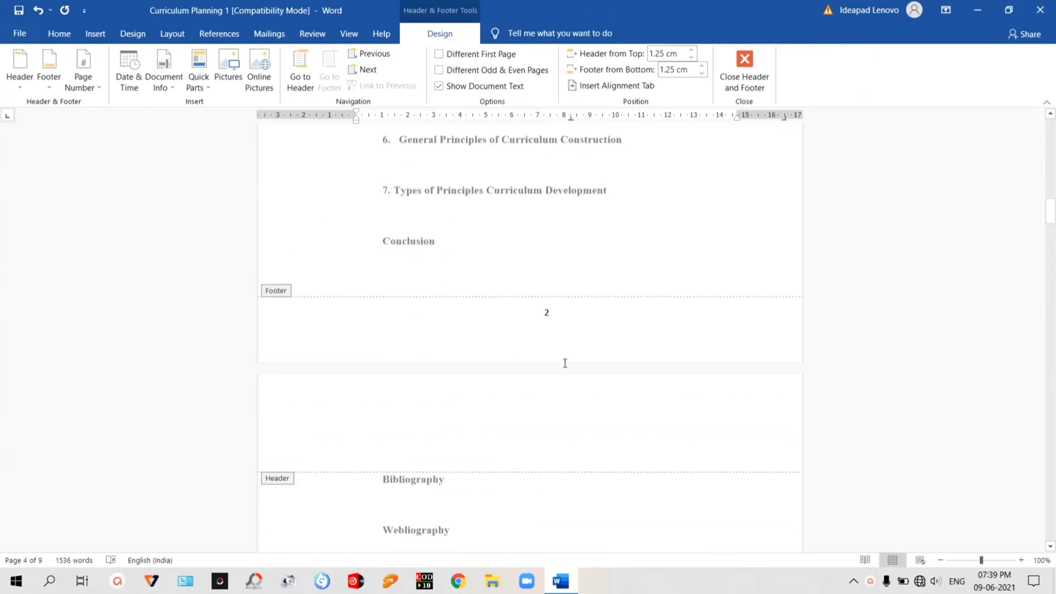
scroll(566, 367, "up", 10)
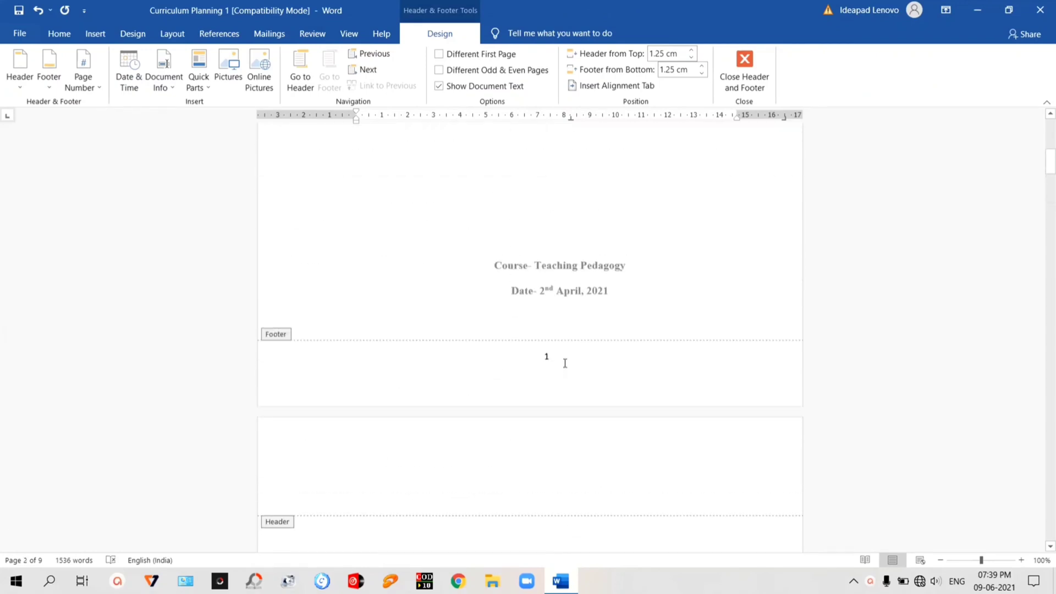
scroll(566, 367, "down", 12)
scroll(566, 368, "down", 12)
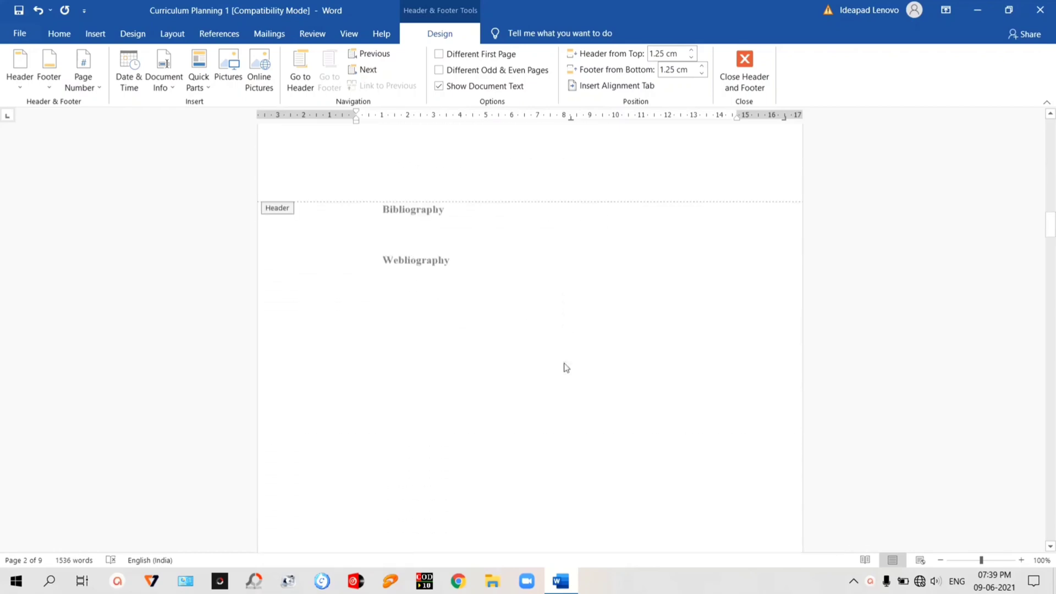
scroll(566, 368, "up", 20)
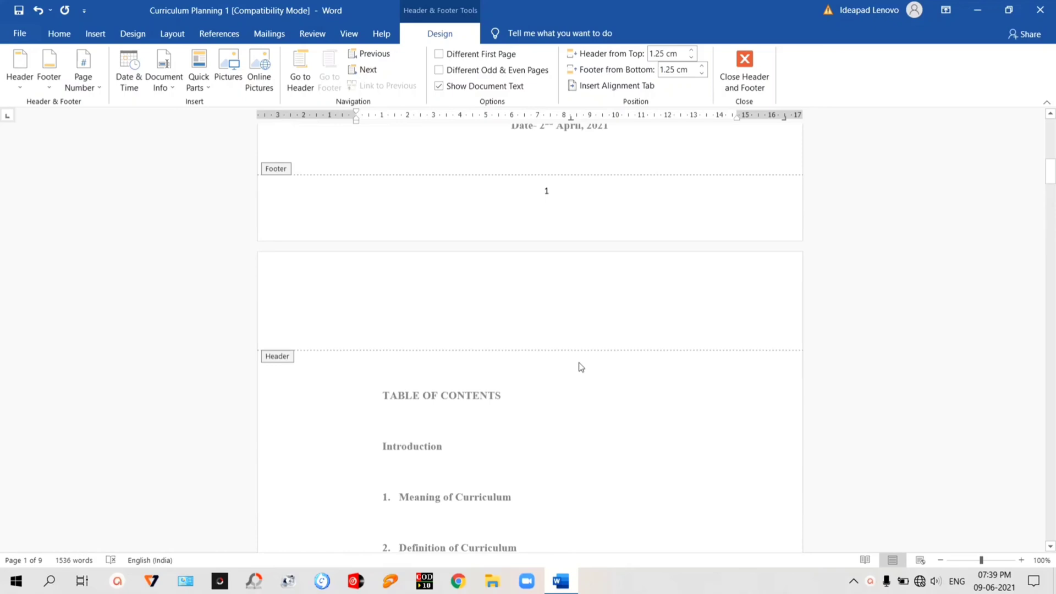
scroll(581, 367, "up", 10)
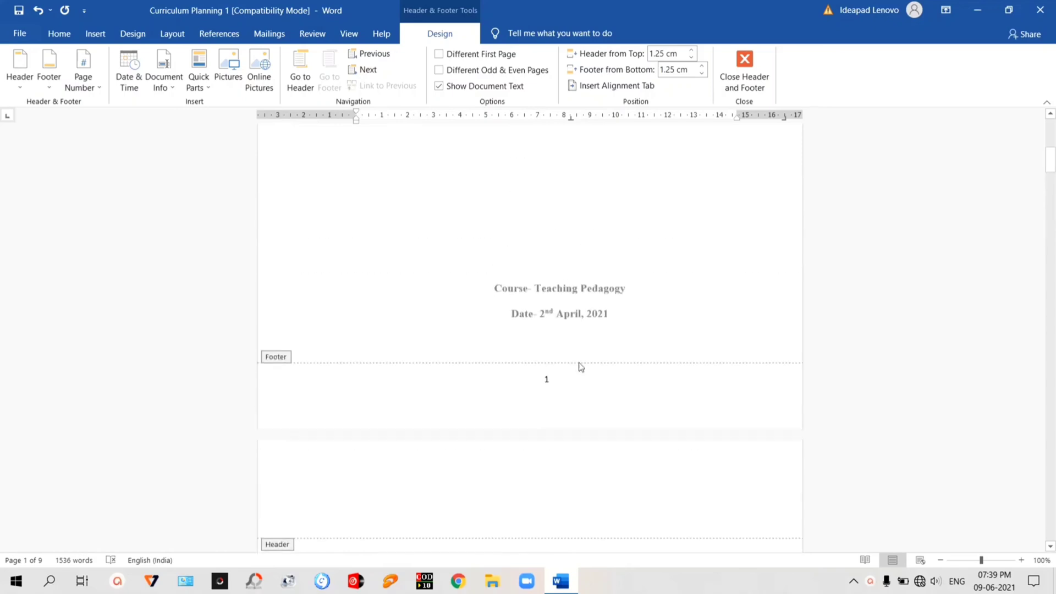
Step: Leave footer editing and review the cover page and table of contents page in the document body
double_click(589, 300)
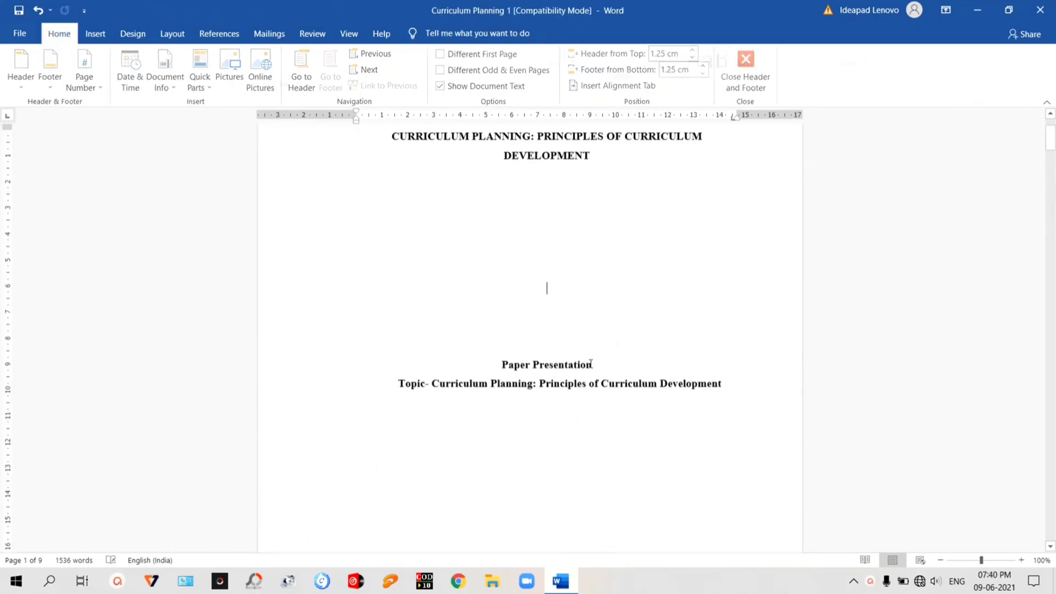
scroll(589, 366, "down", 8)
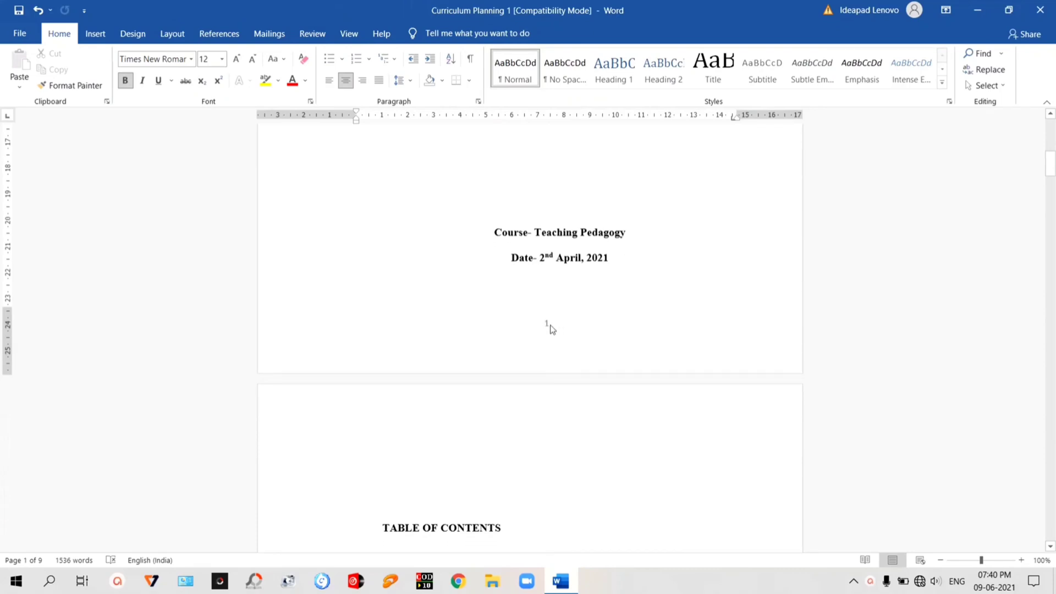
scroll(552, 329, "down", 4)
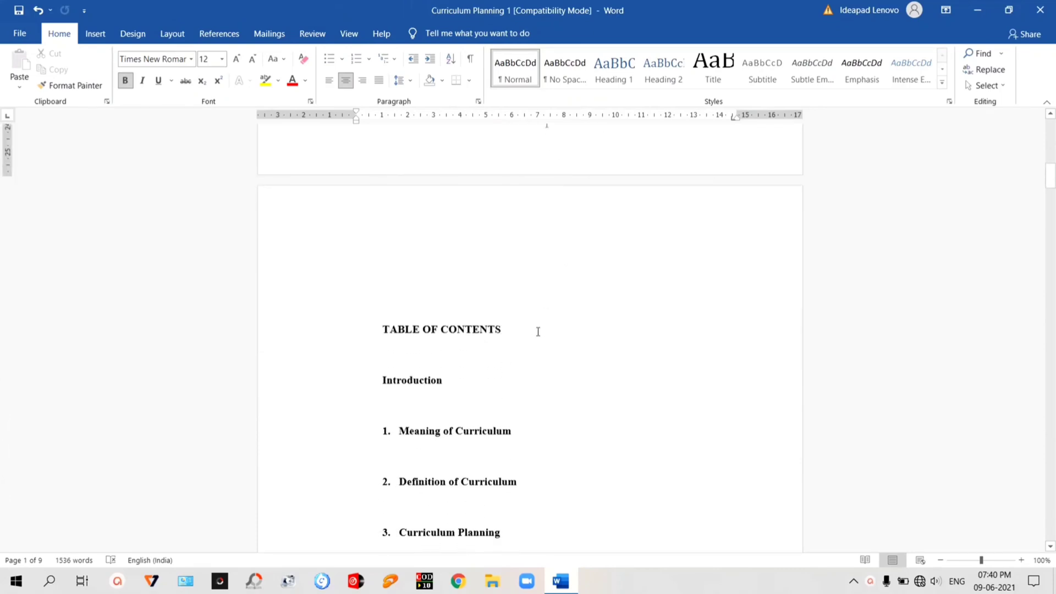
scroll(526, 328, "down", 9)
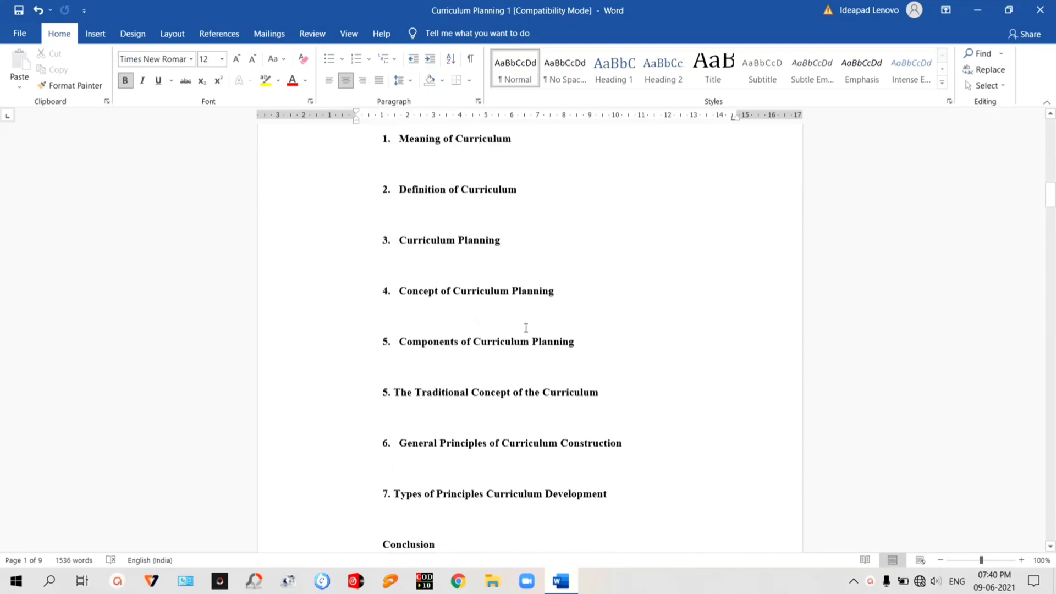
scroll(526, 328, "up", 6)
scroll(526, 328, "up", 15)
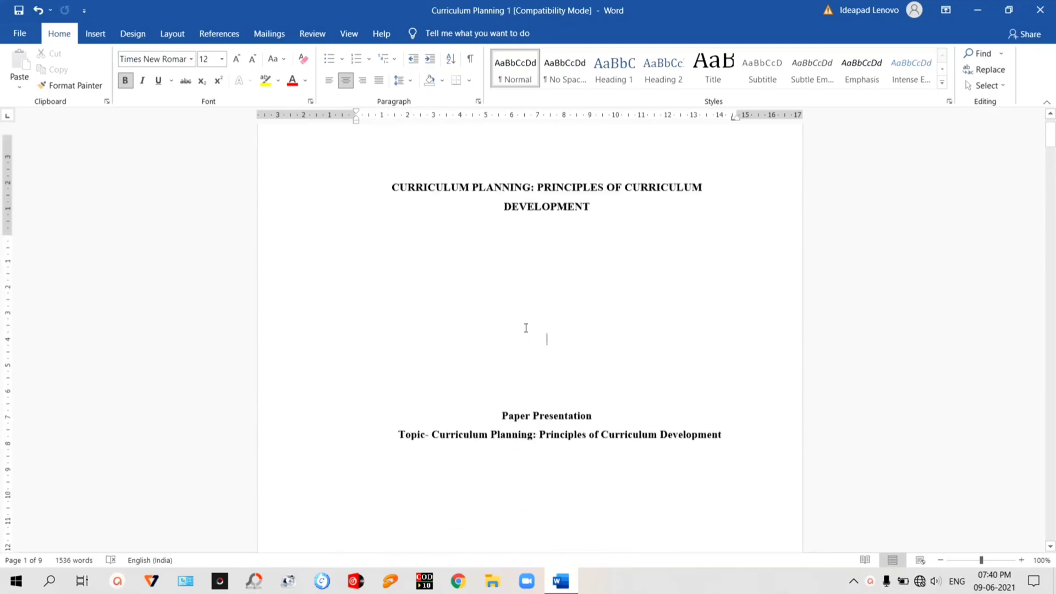
scroll(526, 328, "down", 5)
scroll(526, 327, "down", 11)
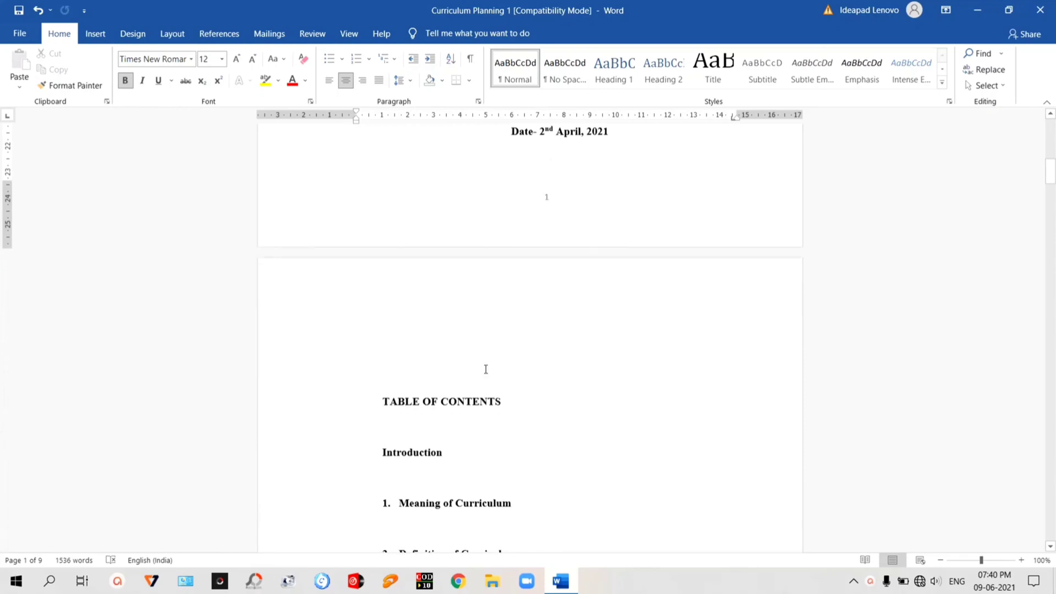
Step: Insert a section break at the start of the table of contents page, above the TABLE OF CONTENTS heading
left_click(381, 399)
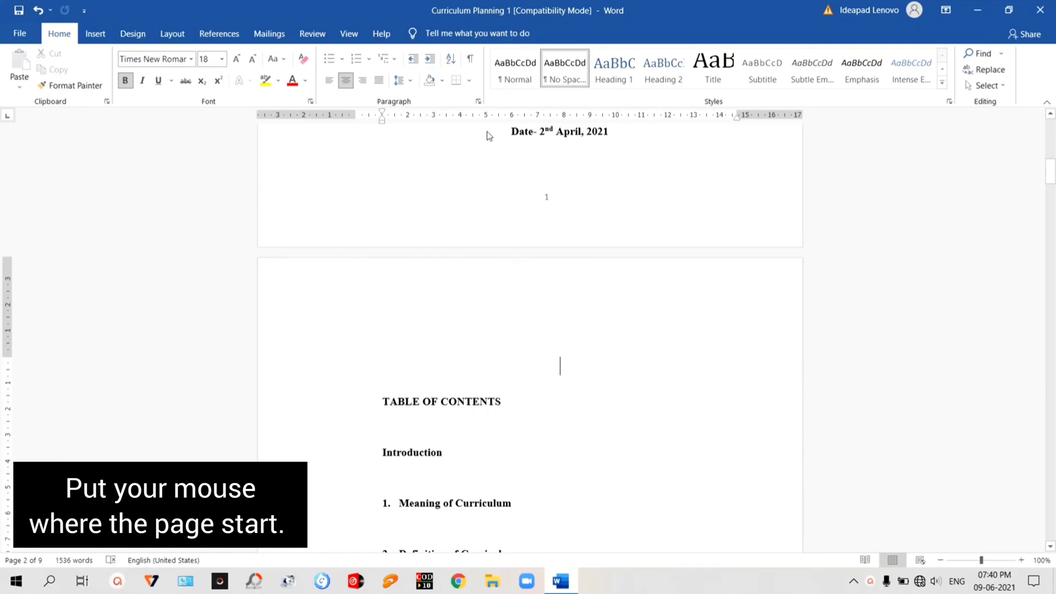
left_click(471, 58)
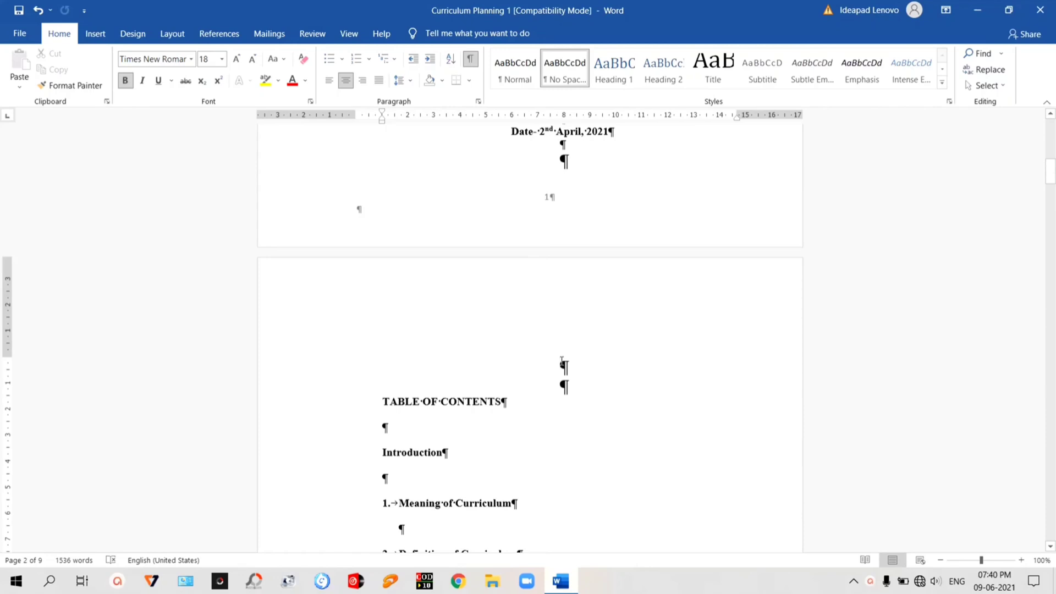
key("ctrl+shift+8")
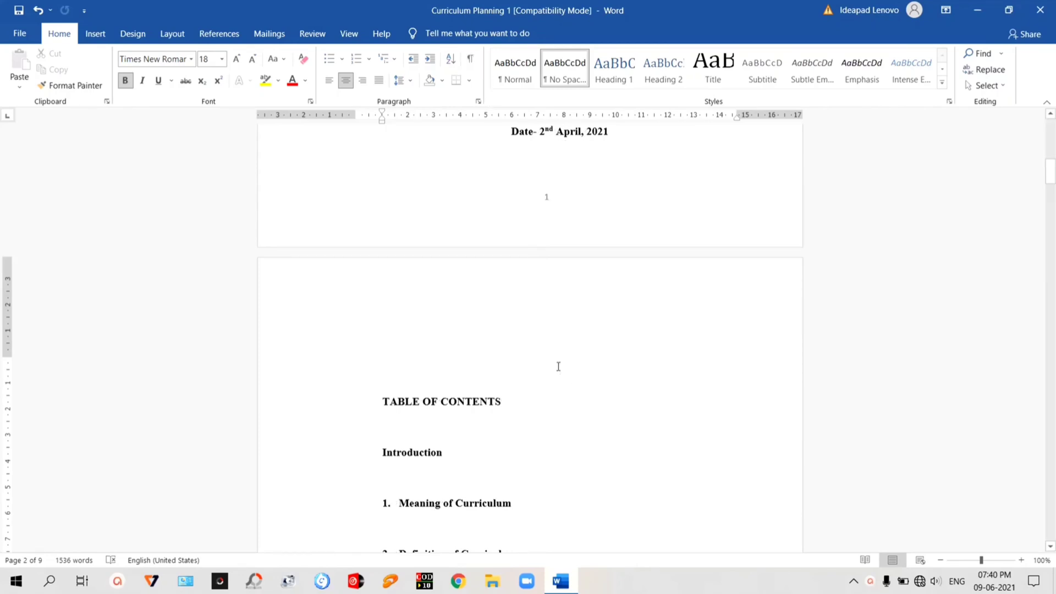
left_click(171, 35)
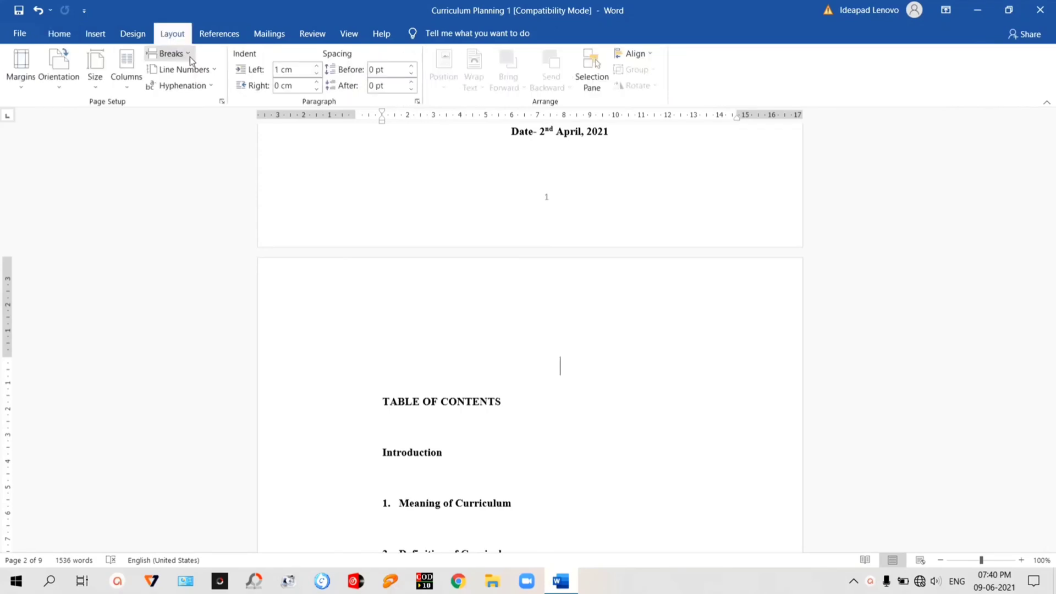
left_click(185, 55)
left_click(211, 231)
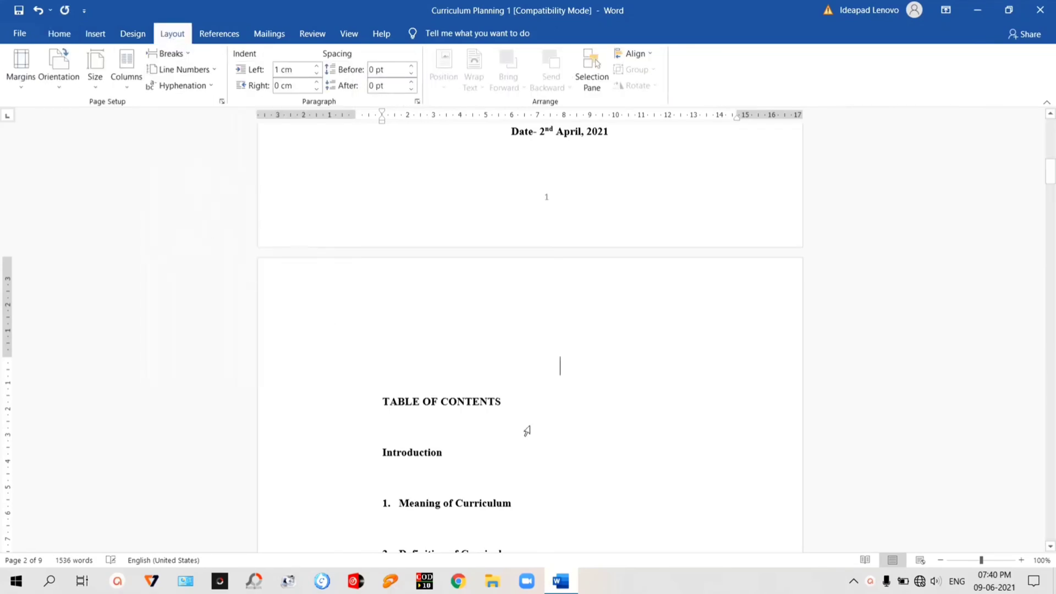
Step: Unlink the Section 2 footer on the table of contents page from the previous section and return to the document body
scroll(566, 370, "down", 10)
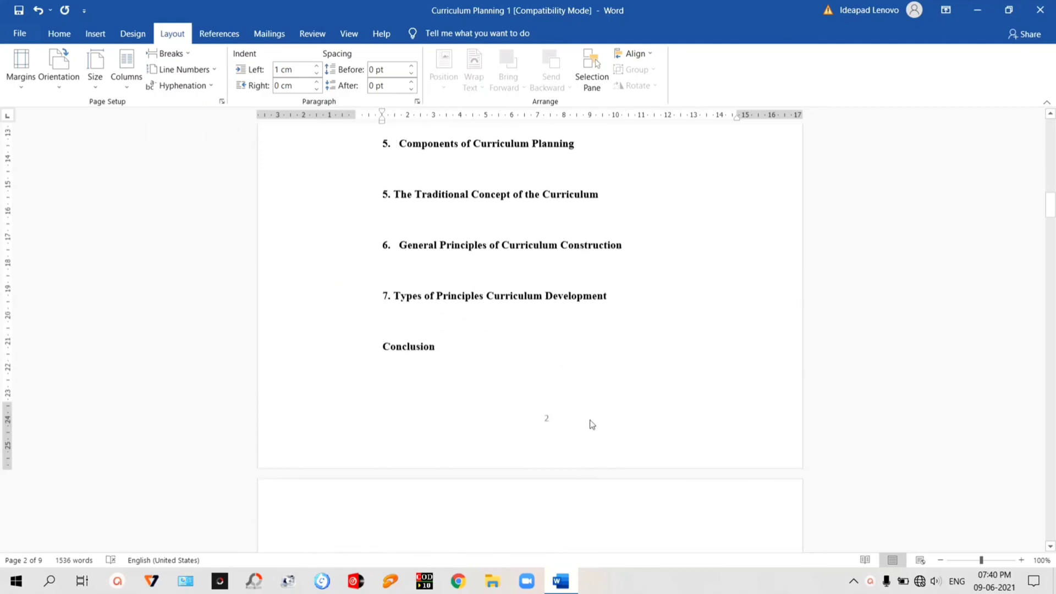
double_click(573, 420)
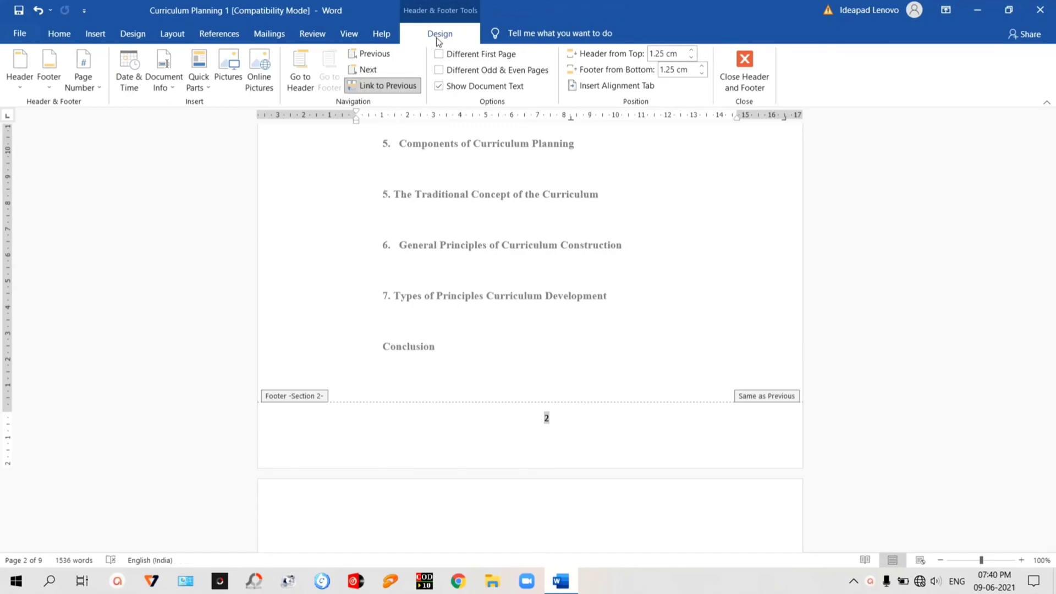
left_click(374, 87)
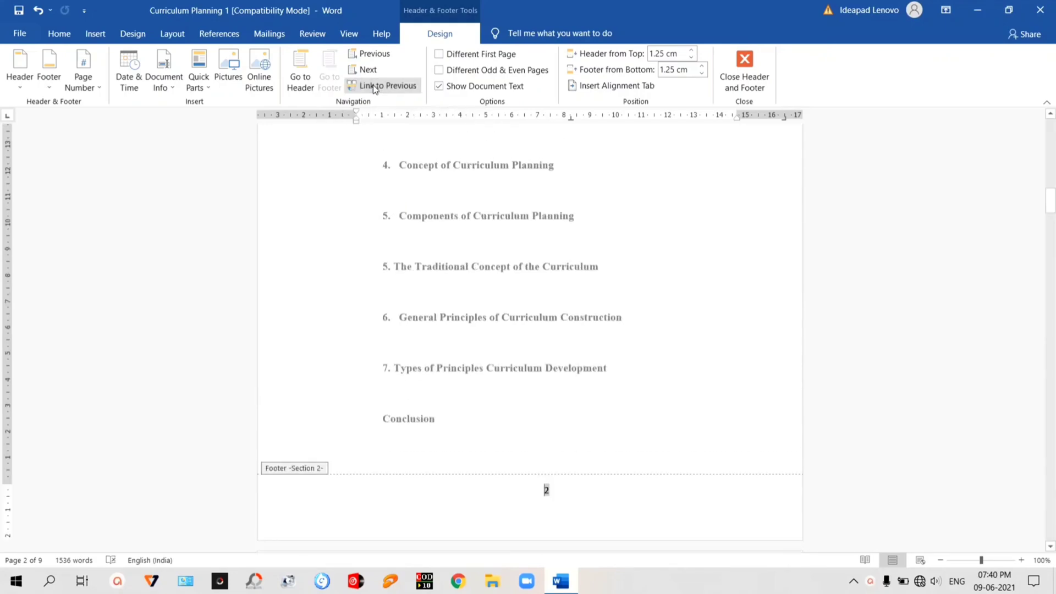
scroll(491, 238, "up", 6)
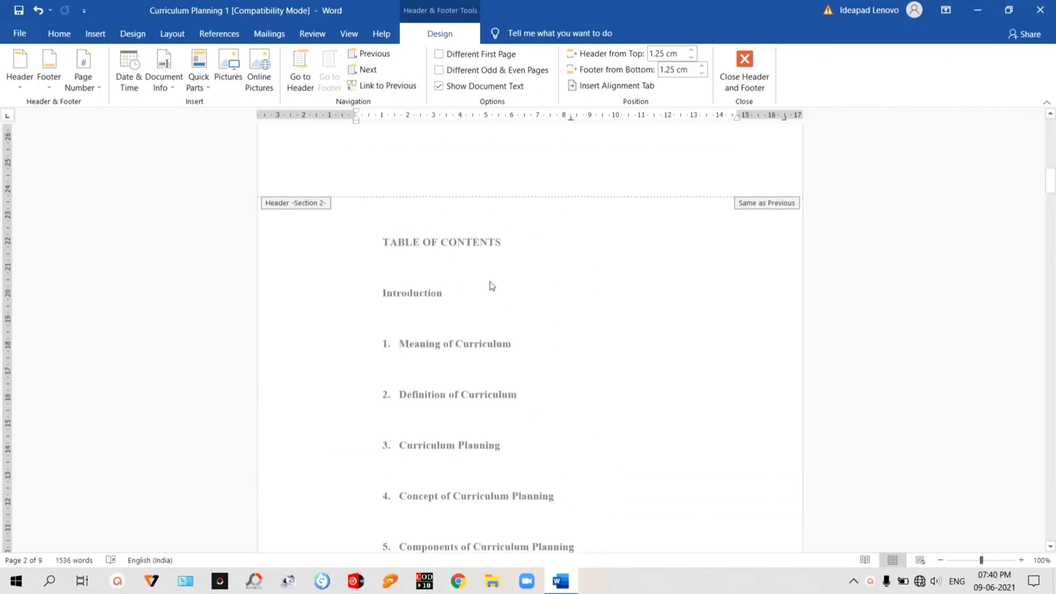
double_click(490, 282)
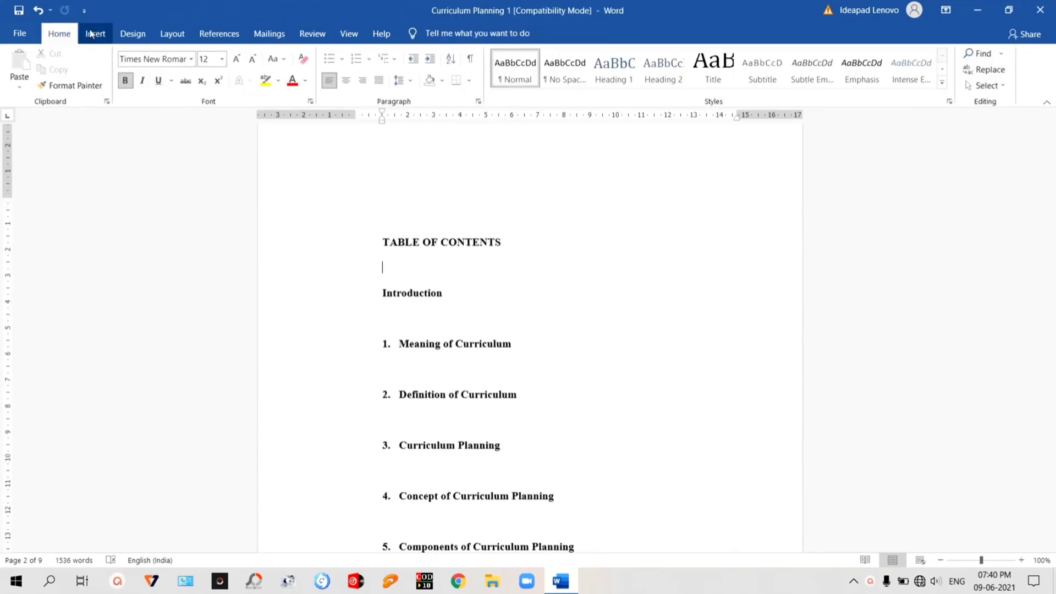
Step: Format the page numbers of the table of contents section as i, ii, iii, starting at i
left_click(92, 34)
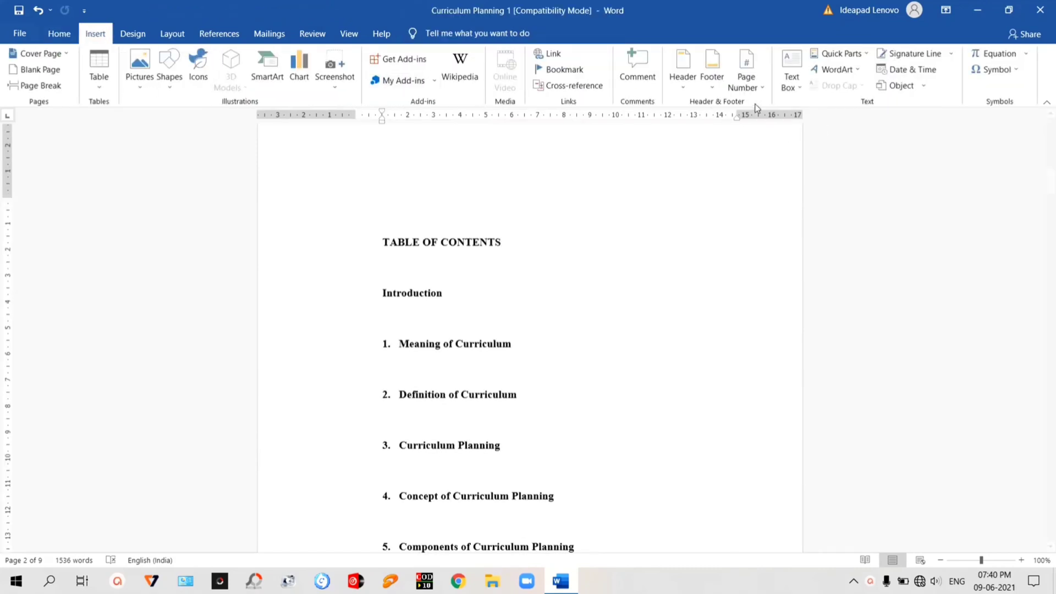
left_click(759, 92)
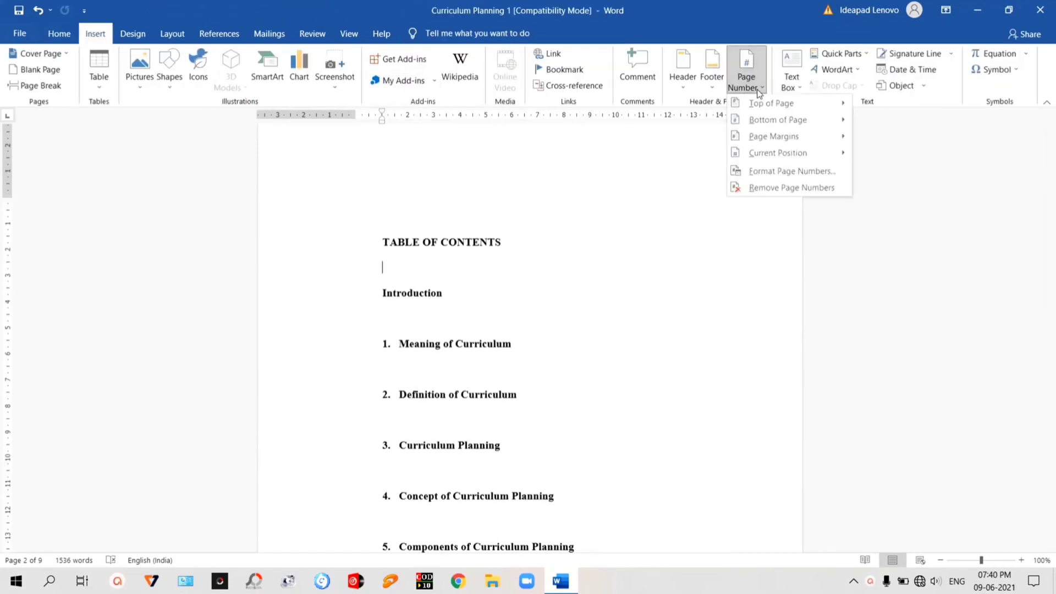
left_click(778, 172)
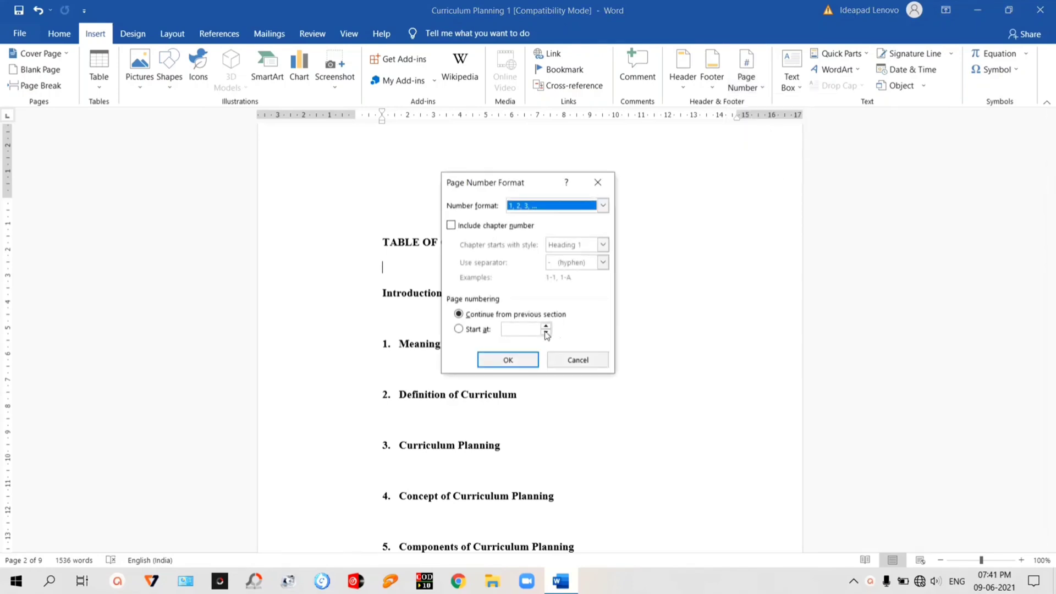
left_click(603, 205)
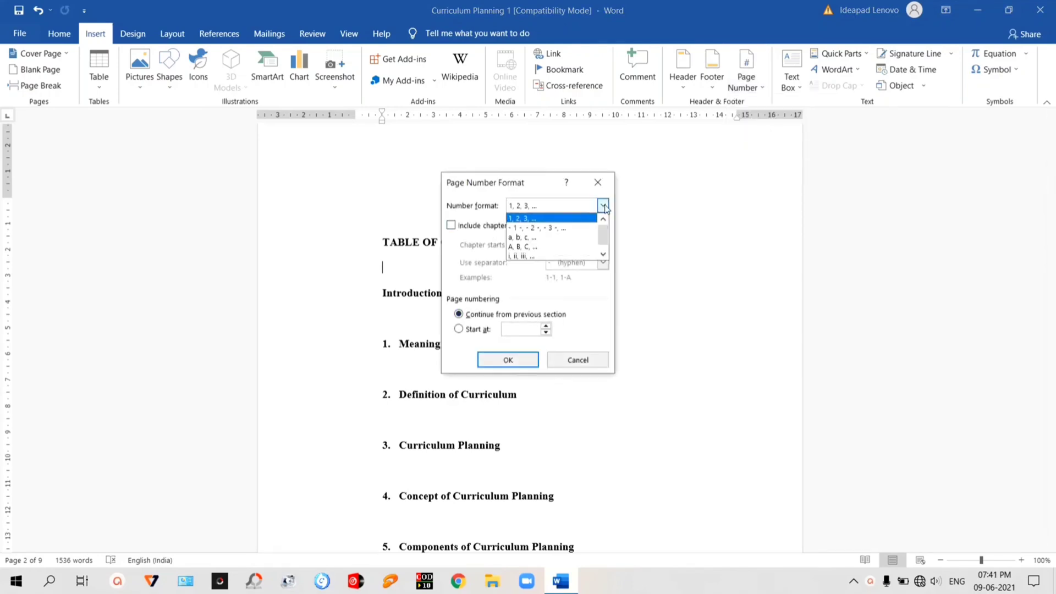
left_click(538, 256)
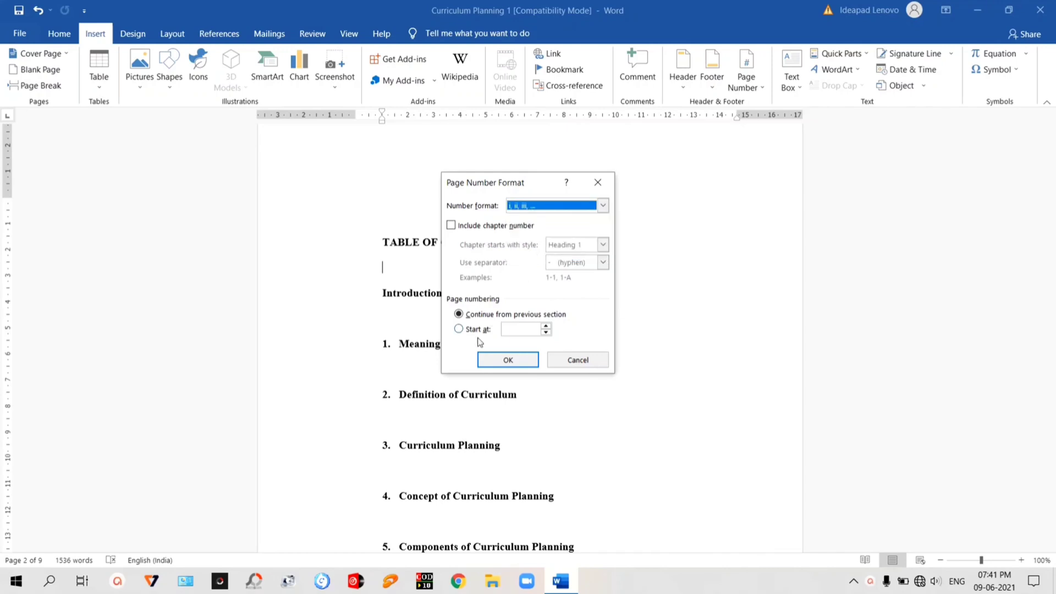
left_click(460, 330)
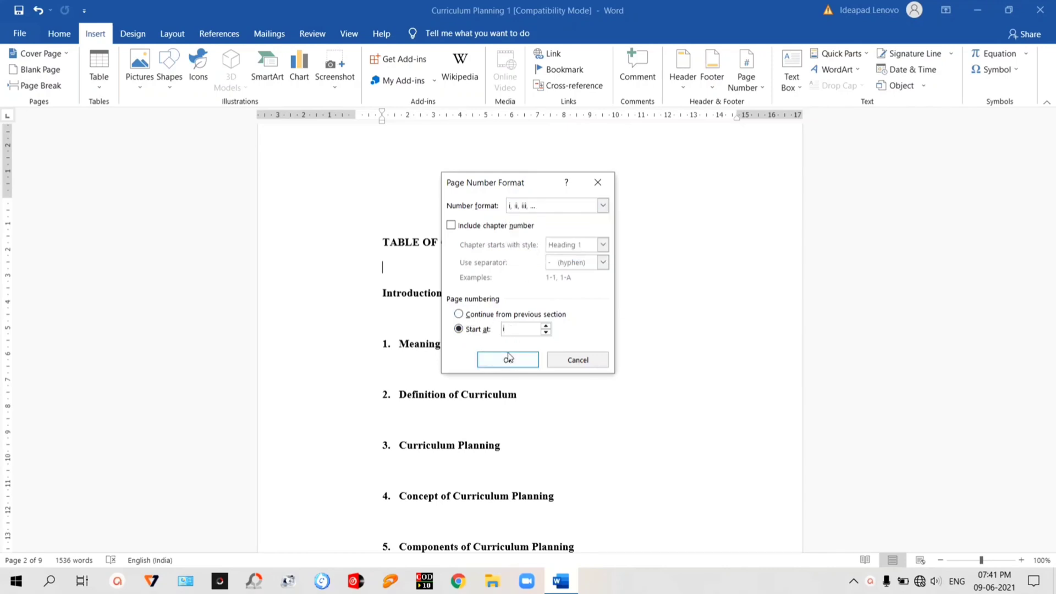
left_click(509, 360)
Step: Check the footer page numbers on the table of contents, bibliography and Introduction pages and on the cover page
scroll(508, 361, "down", 7)
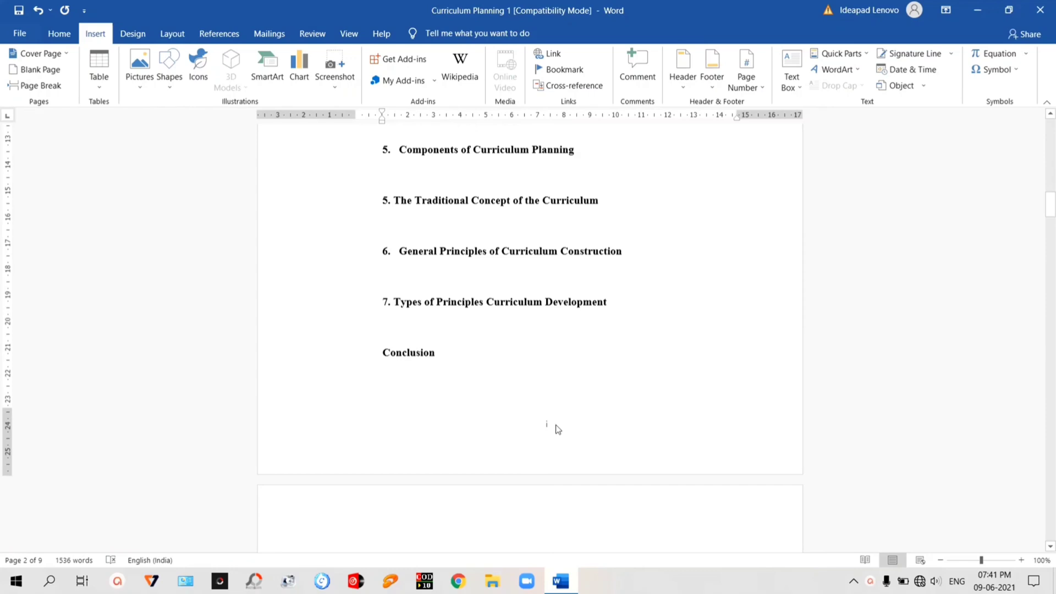
scroll(558, 430, "down", 15)
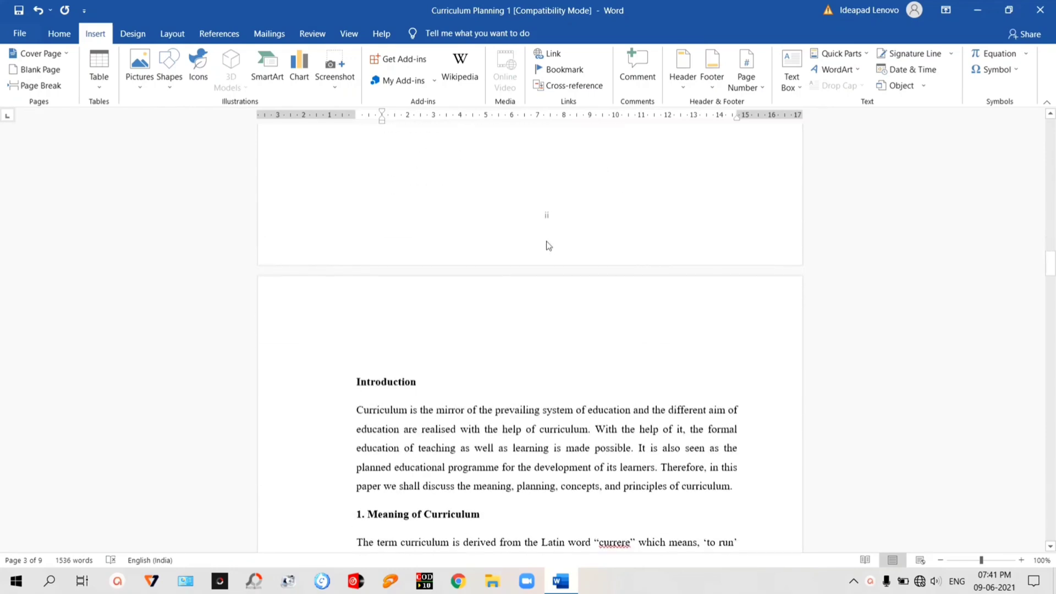
scroll(547, 245, "down", 10)
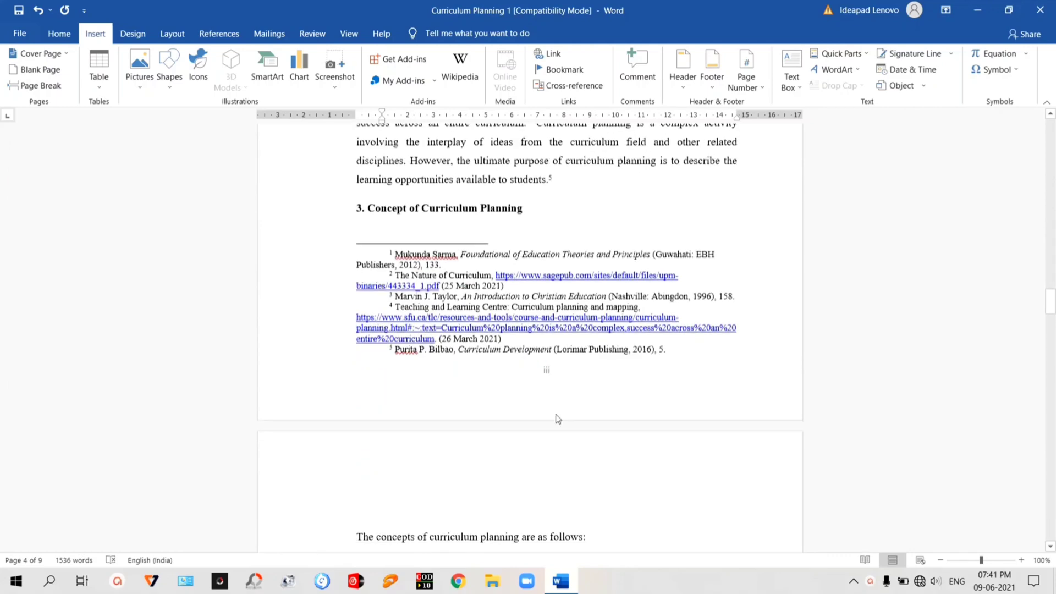
scroll(556, 414, "up", 10)
scroll(557, 415, "up", 15)
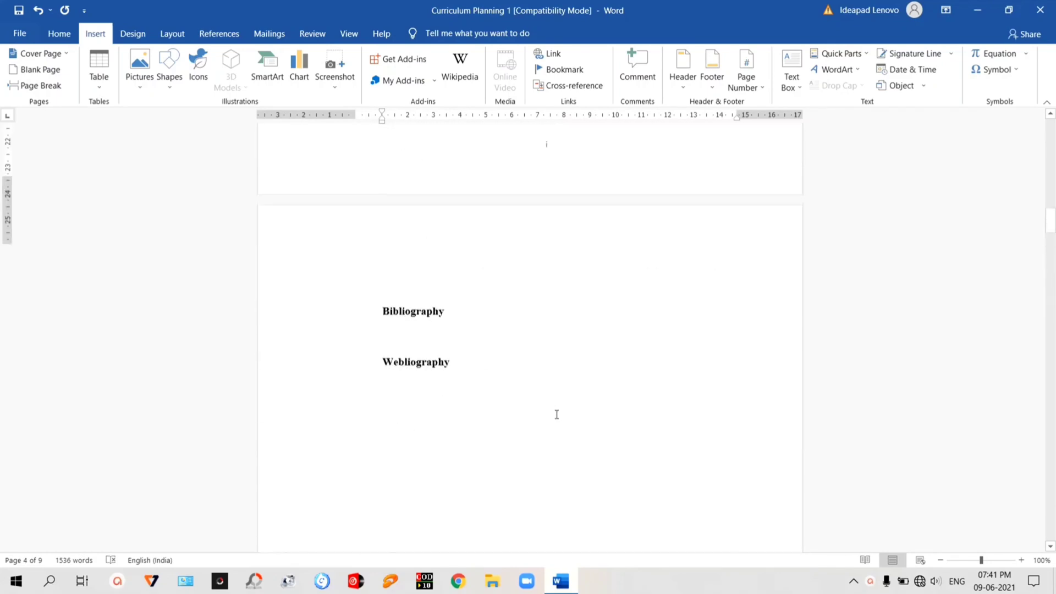
scroll(557, 414, "up", 6)
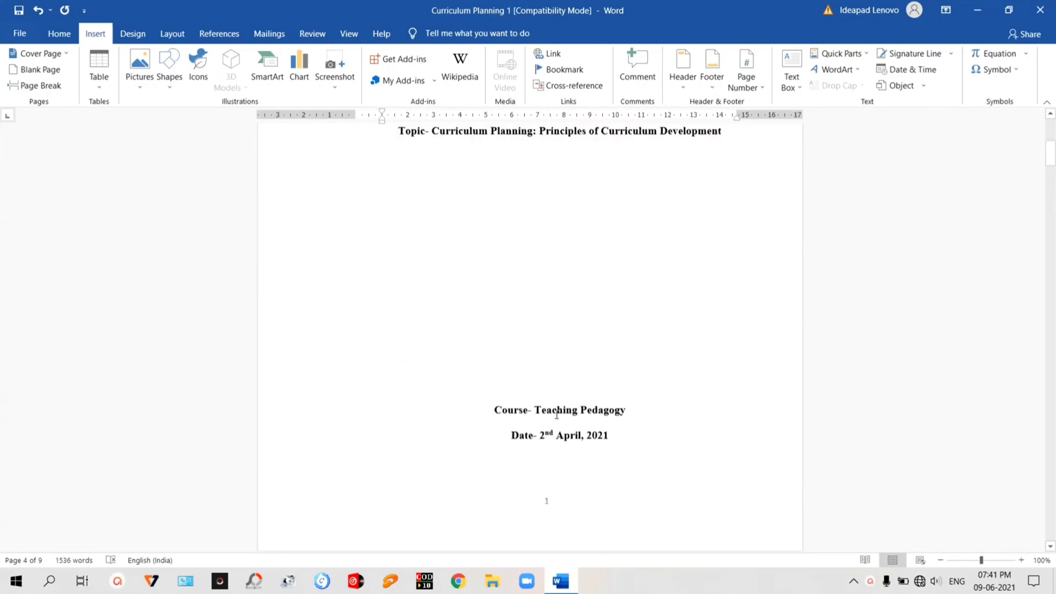
Step: Delete the page number from the cover page's Section 1 footer and return to the document body
scroll(557, 414, "down", 5)
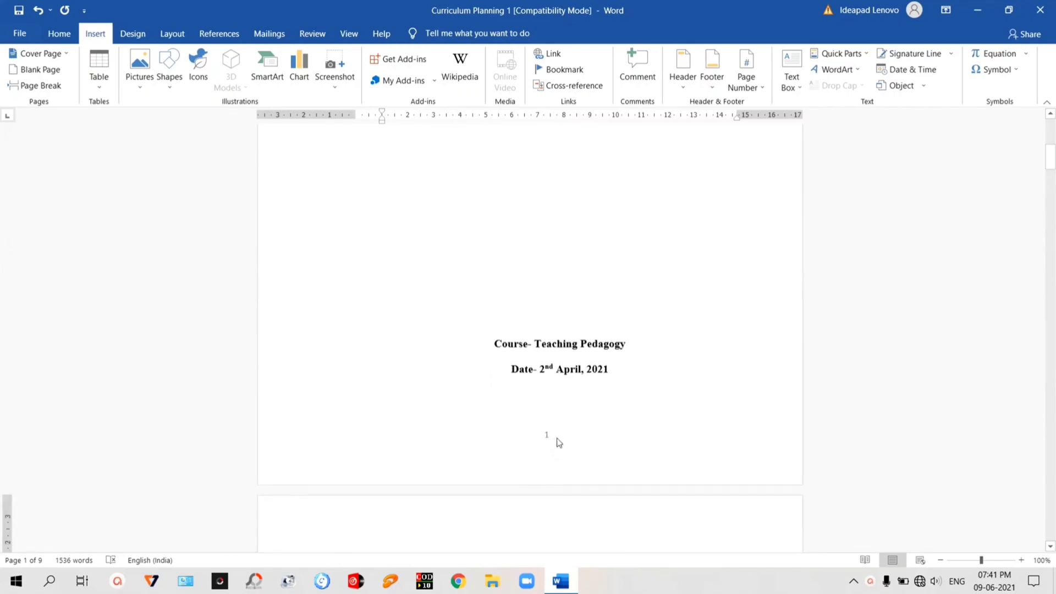
double_click(550, 436)
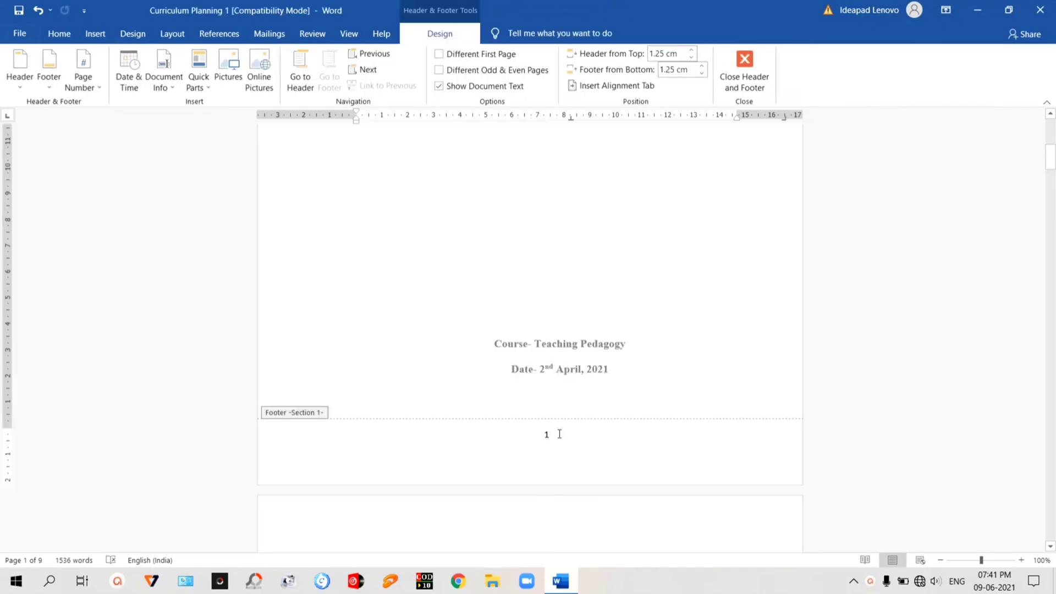
key("BackSpace")
key("BackSpace")
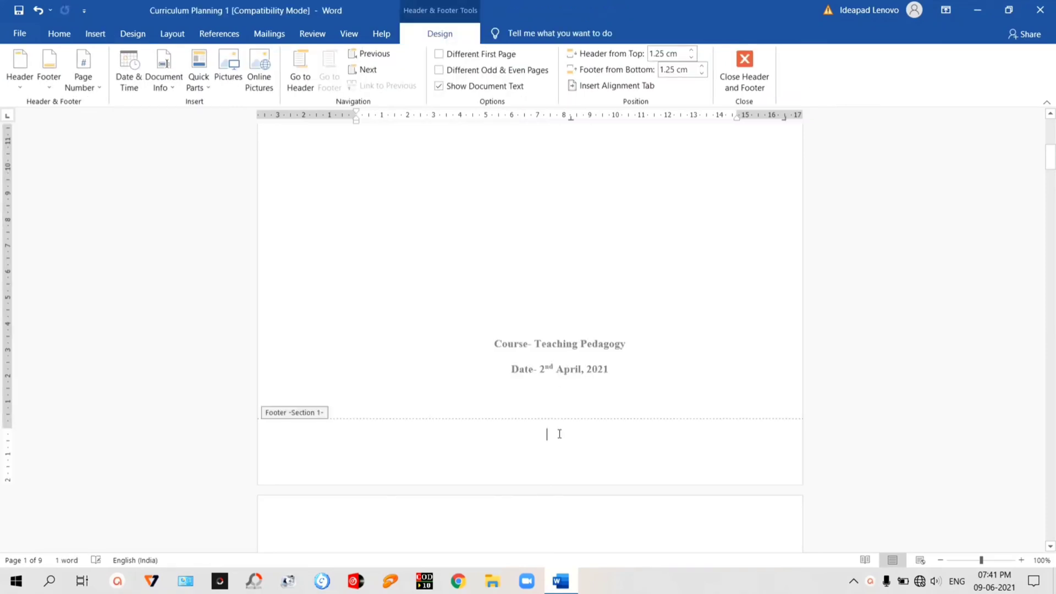
double_click(598, 243)
Step: Compare the footers of the cover page and the table of contents page
scroll(595, 300, "down", 3)
scroll(596, 317, "down", 12)
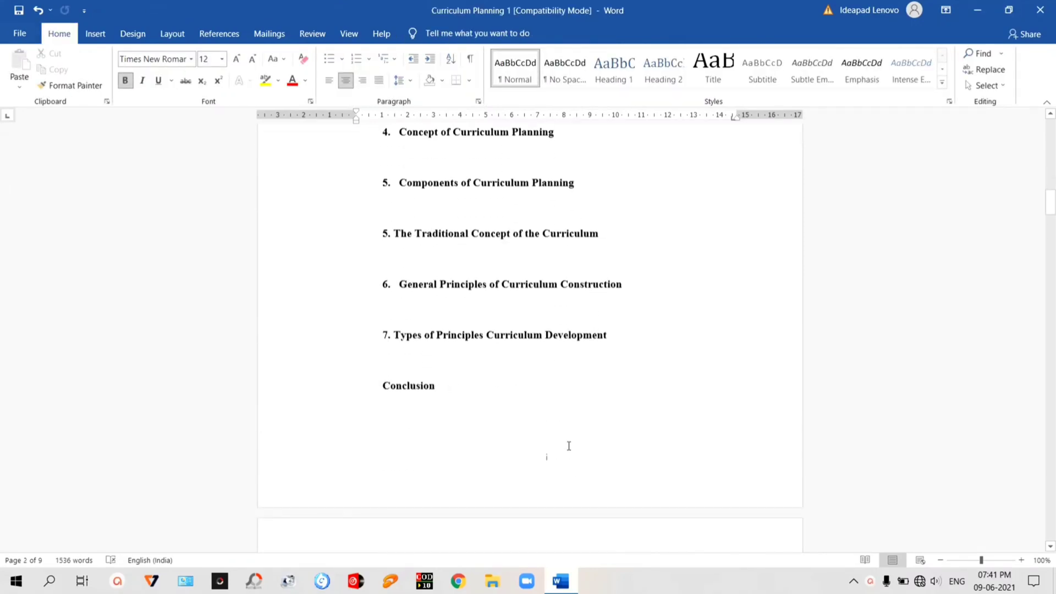
scroll(573, 347, "up", 4)
scroll(570, 440, "down", 3)
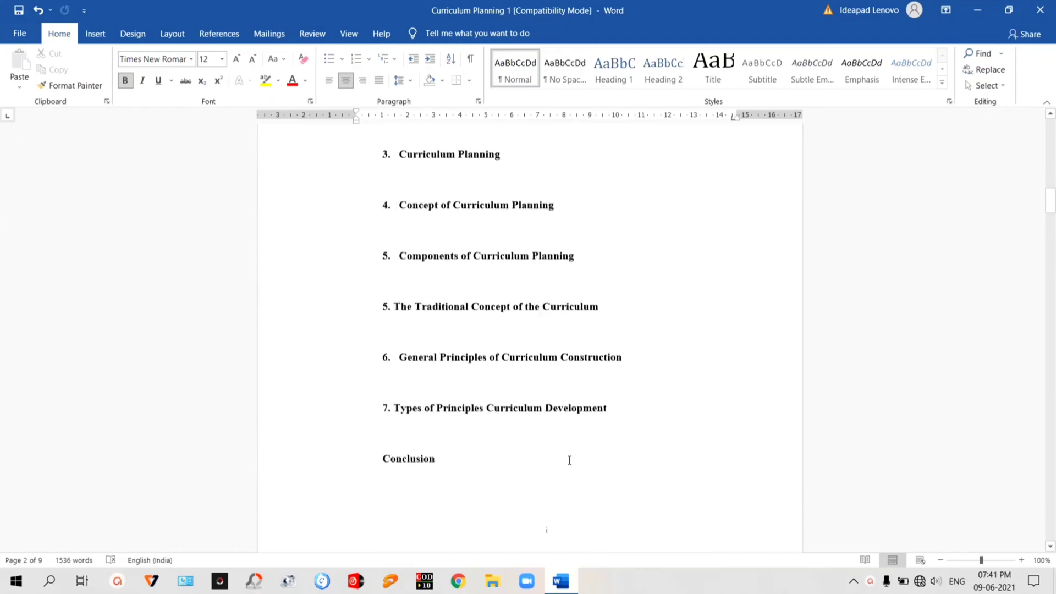
scroll(582, 341, "up", 6)
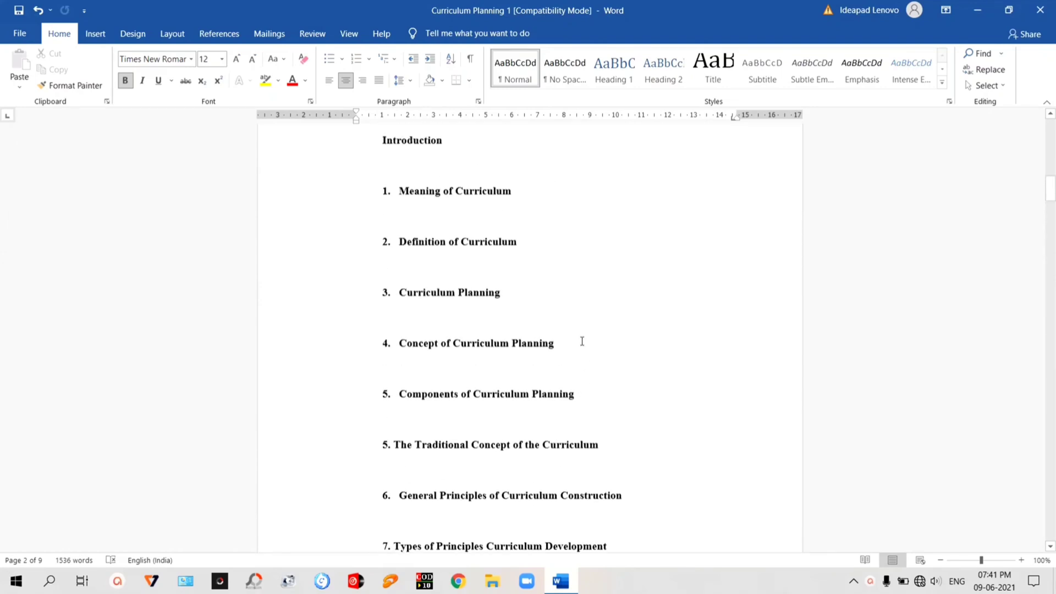
scroll(512, 242, "up", 12)
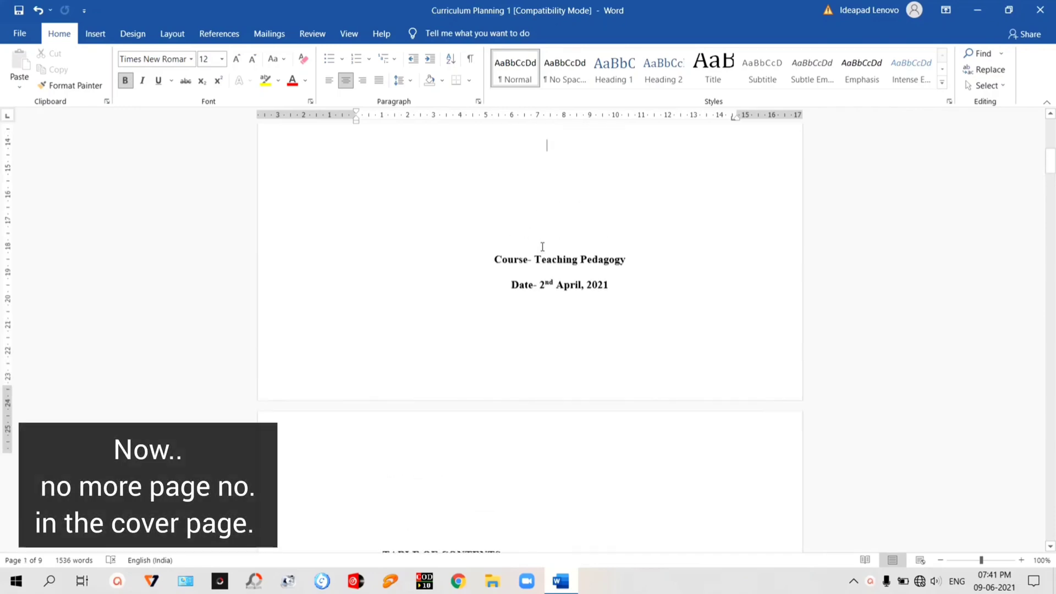
scroll(533, 325, "down", 13)
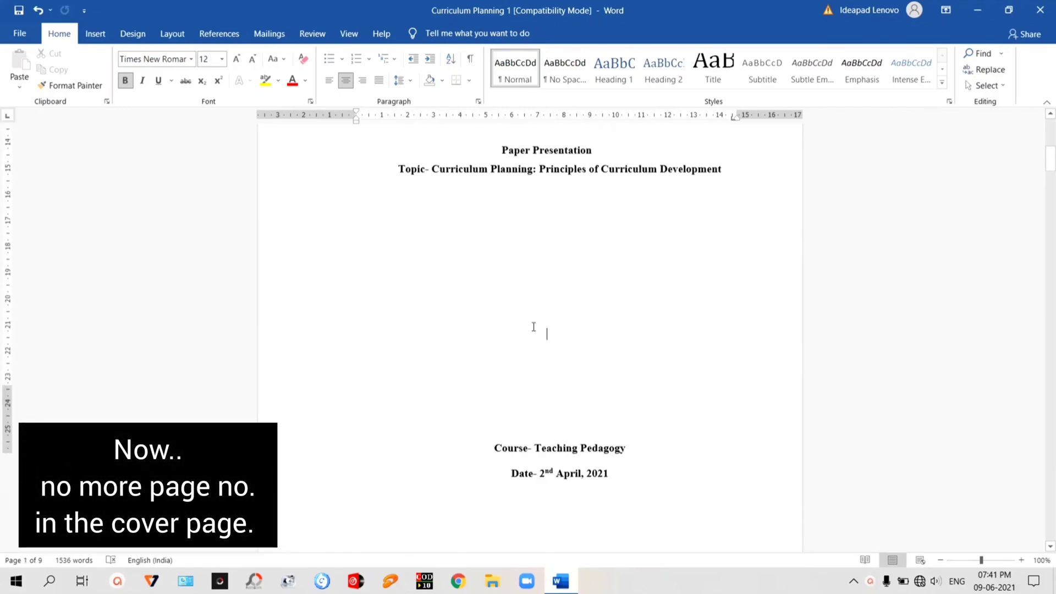
Step: Check the footer page numbers from the cover page through the table of contents pages to the Introduction page
scroll(567, 396, "down", 5)
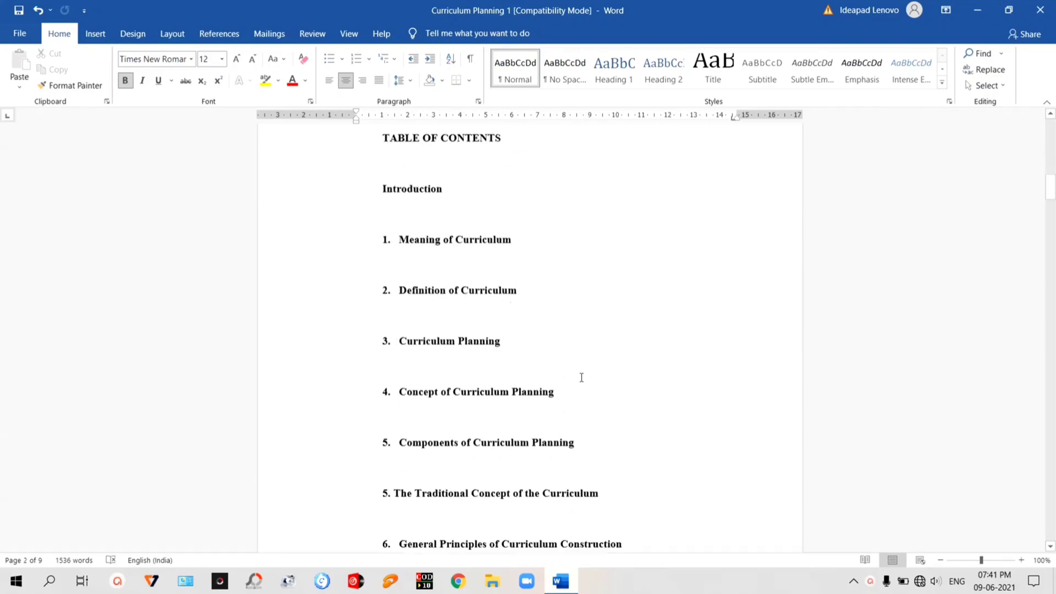
scroll(581, 377, "down", 2)
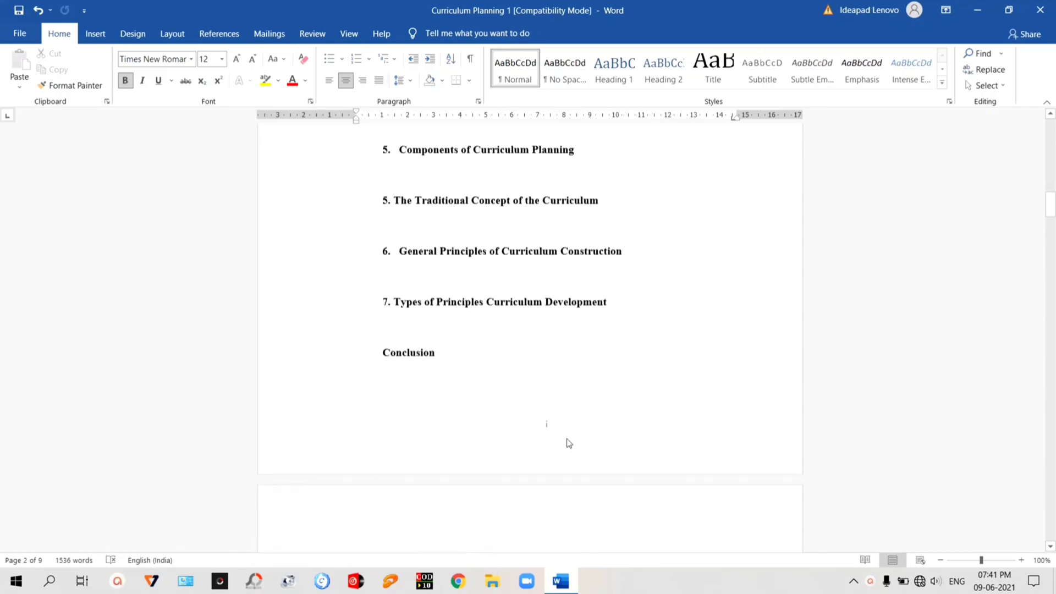
scroll(552, 439, "down", 8)
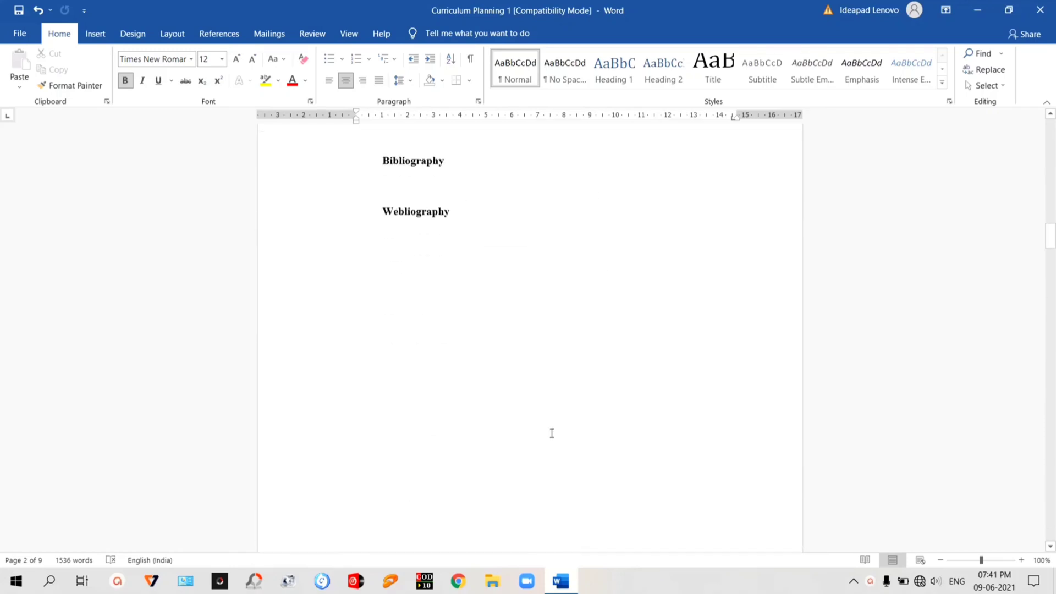
scroll(554, 440, "down", 7)
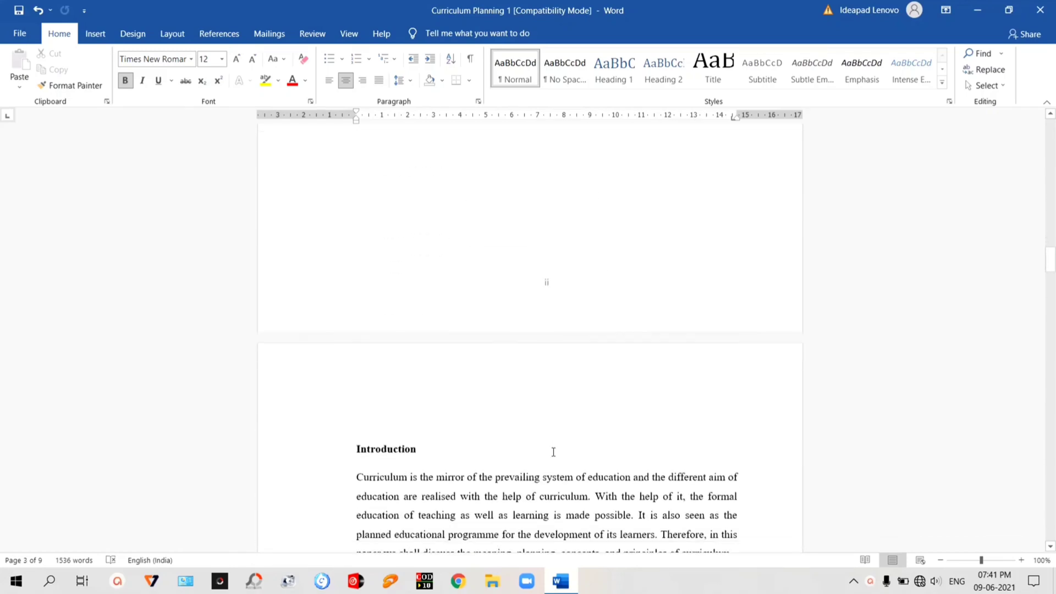
scroll(550, 441, "down", 1)
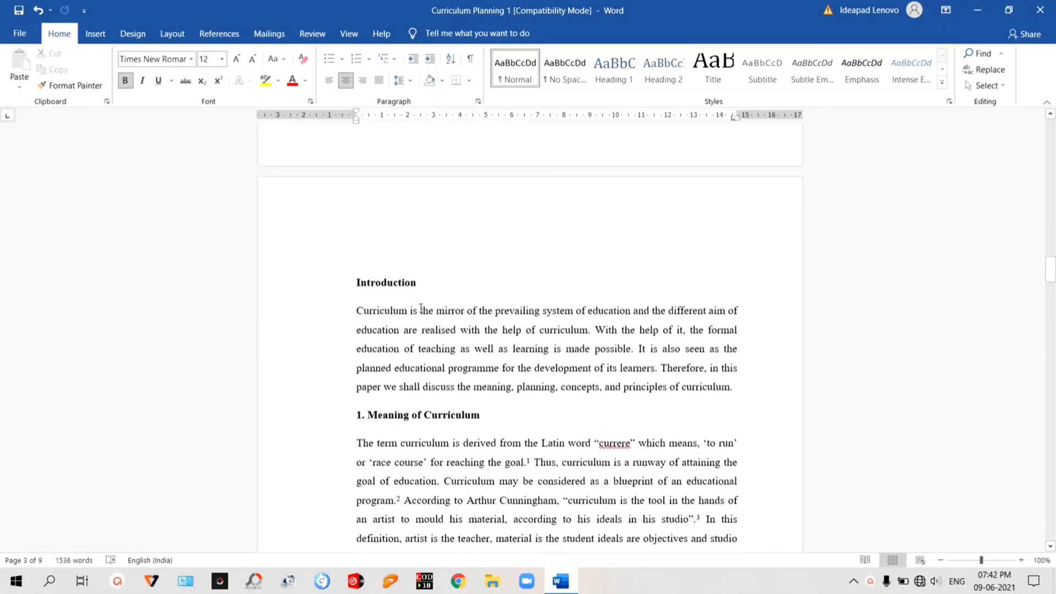
left_click(391, 311)
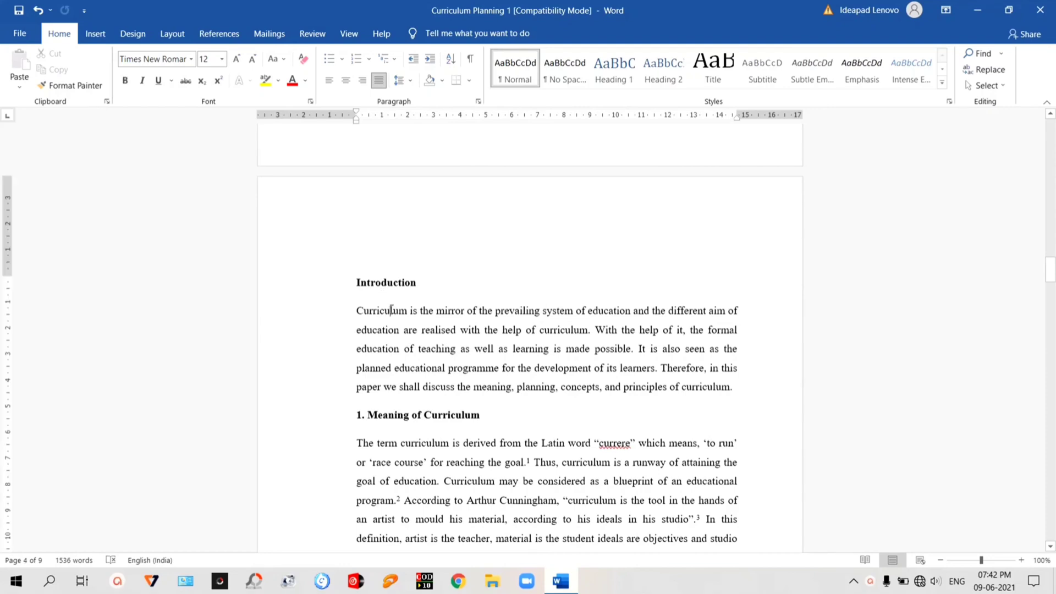
scroll(500, 264, "up", 2)
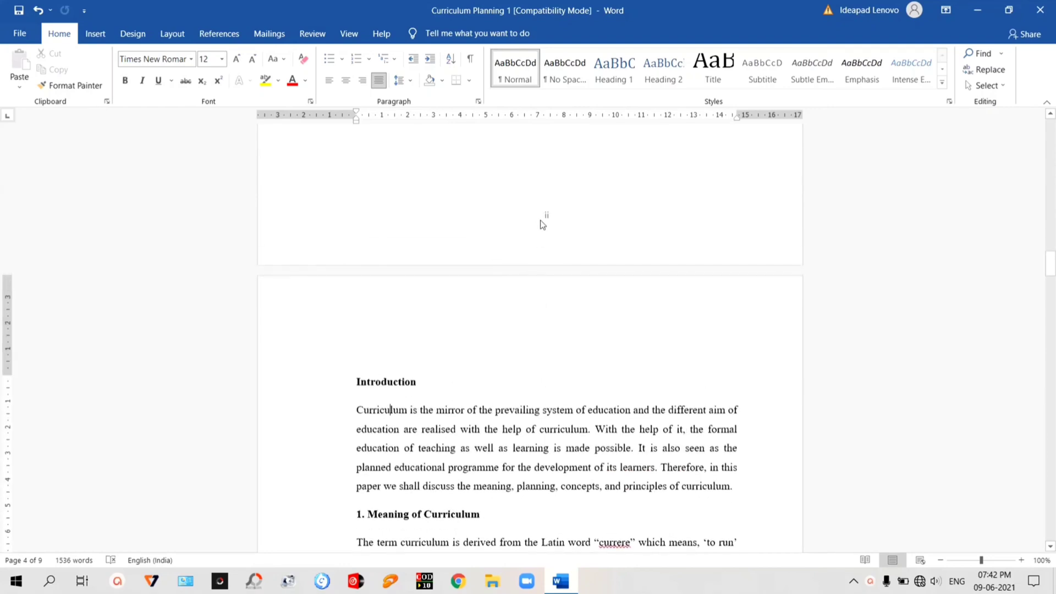
scroll(451, 408, "down", 12)
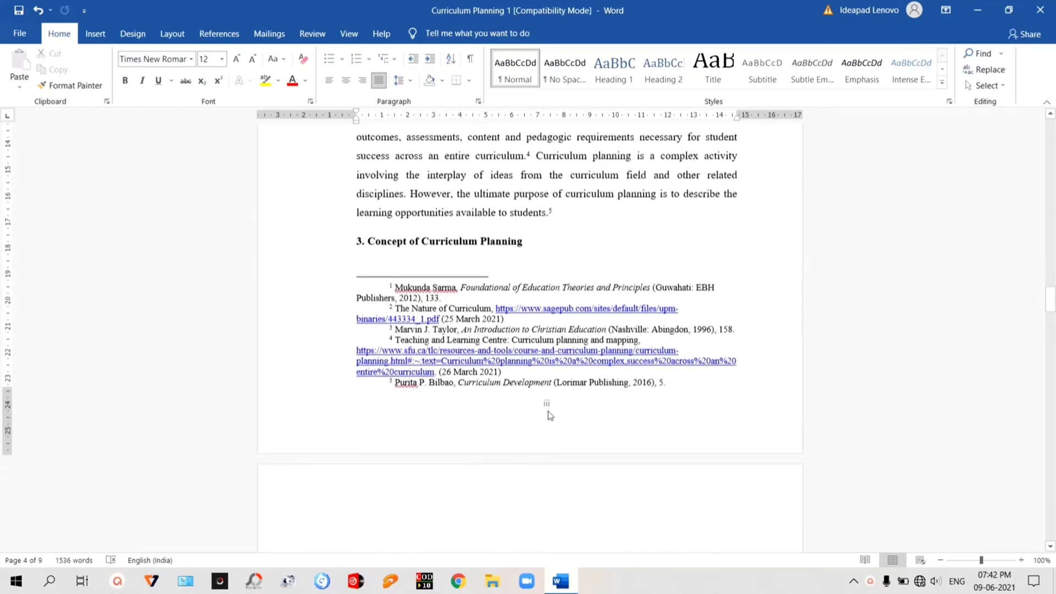
scroll(551, 415, "up", 12)
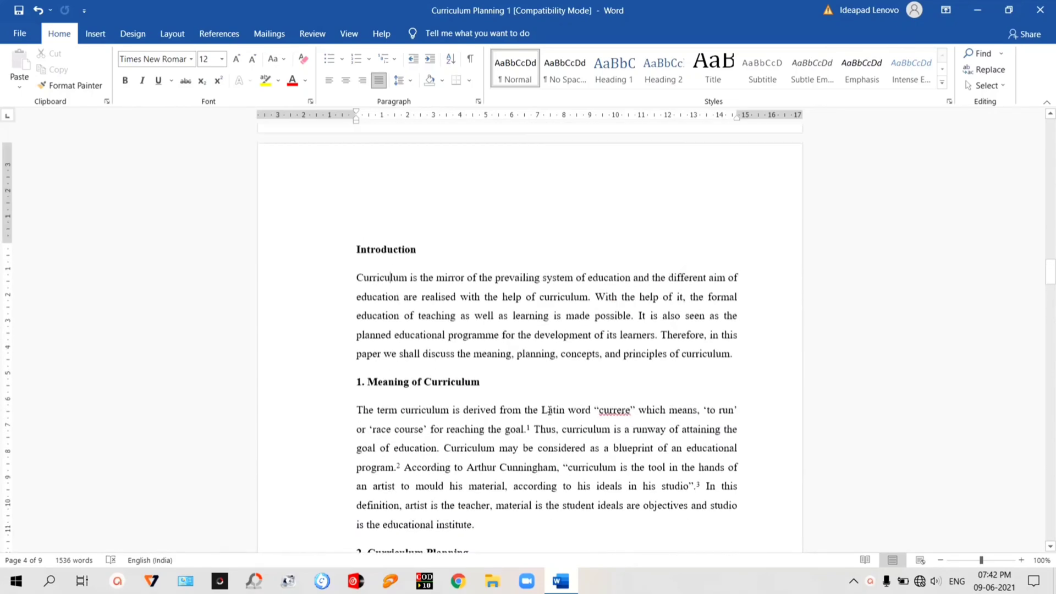
Step: Insert a Next Page section break directly before the Introduction heading
left_click(446, 252)
left_click(471, 64)
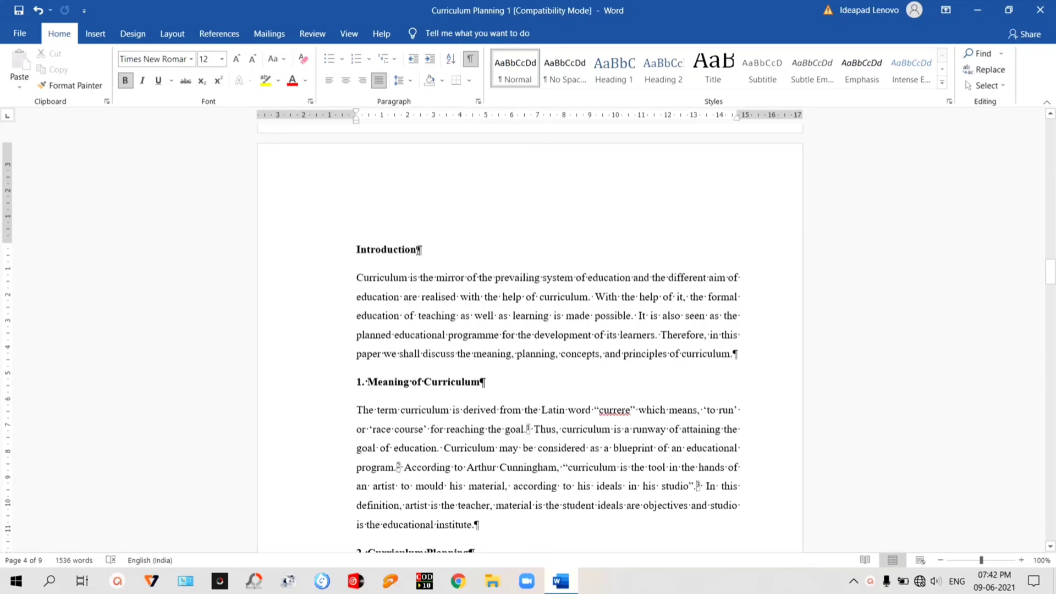
key("ctrl+shift+8")
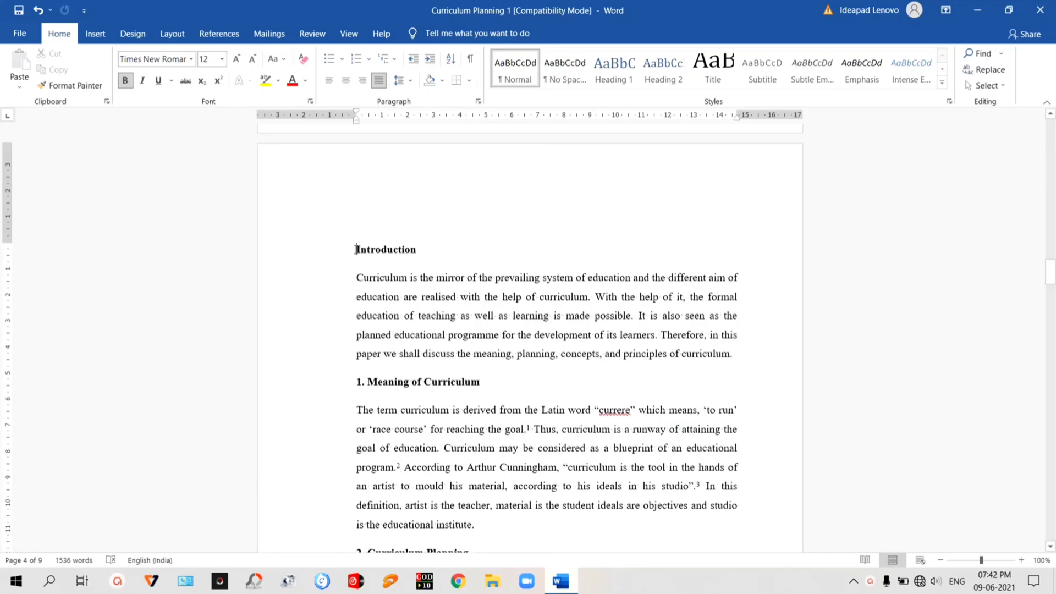
left_click(172, 35)
left_click(183, 54)
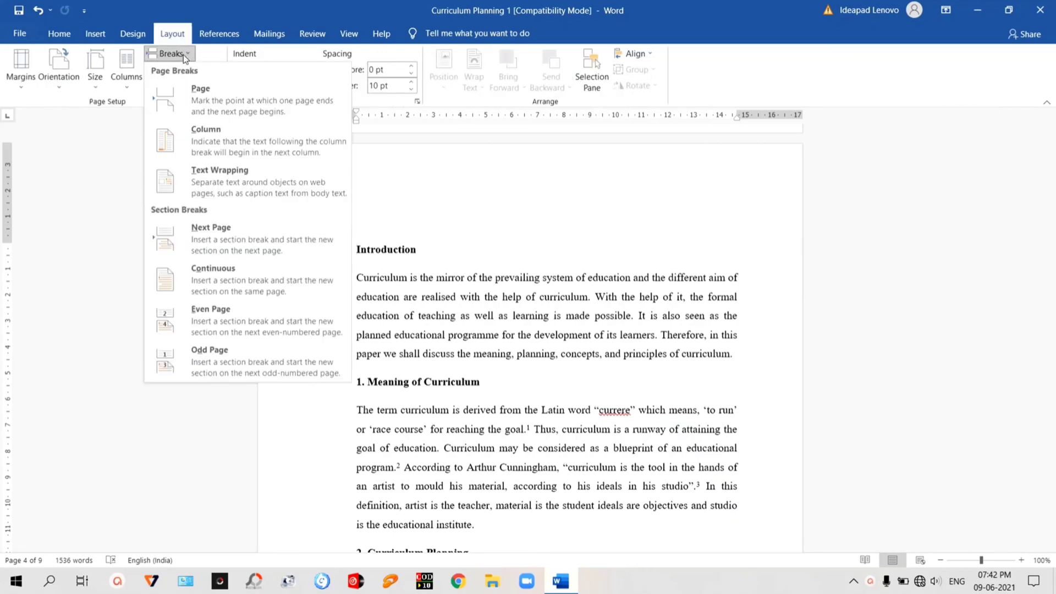
left_click(210, 233)
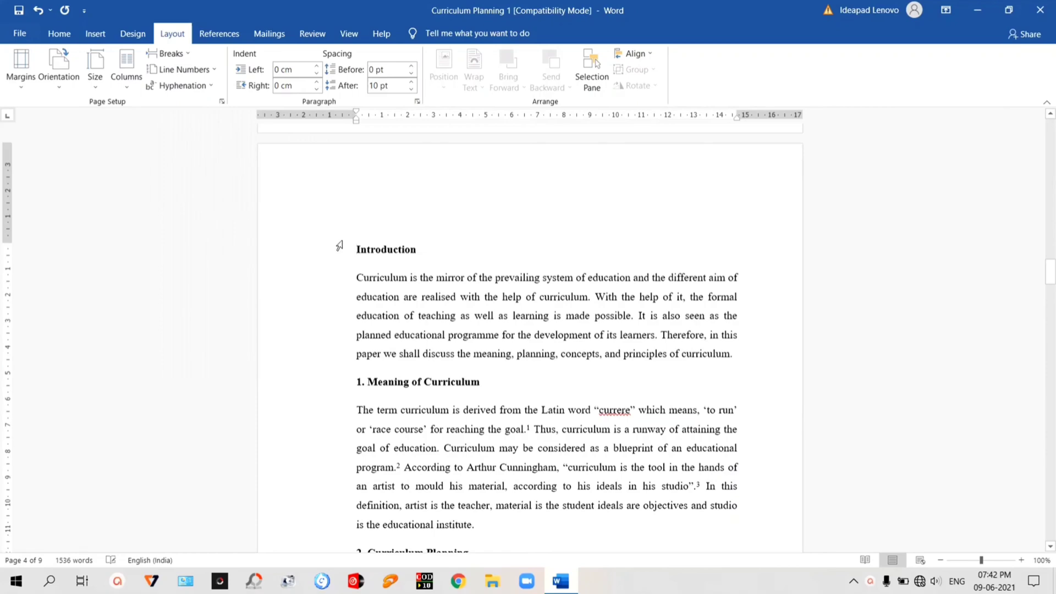
Step: Format the page numbers of the section beginning at Introduction as 1, 2, 3, starting at 1
scroll(418, 276, "down", 8)
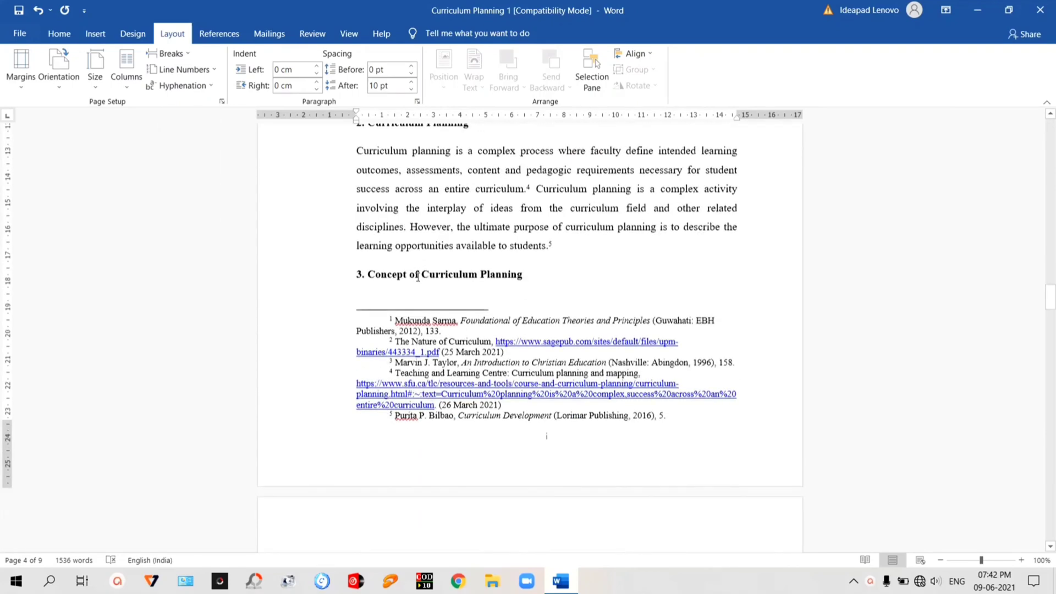
scroll(418, 277, "down", 3)
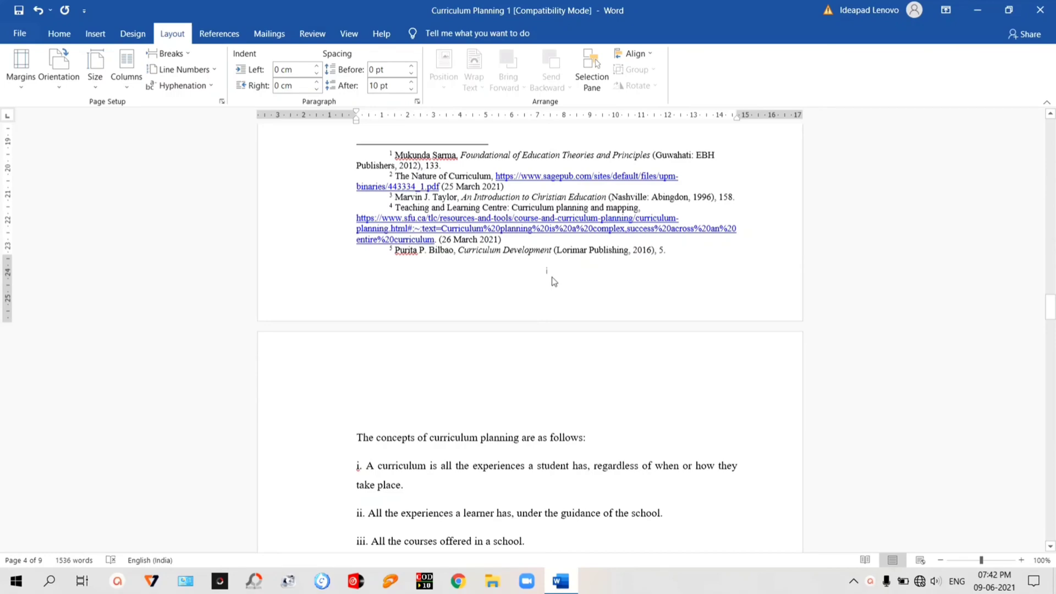
scroll(552, 277, "up", 10)
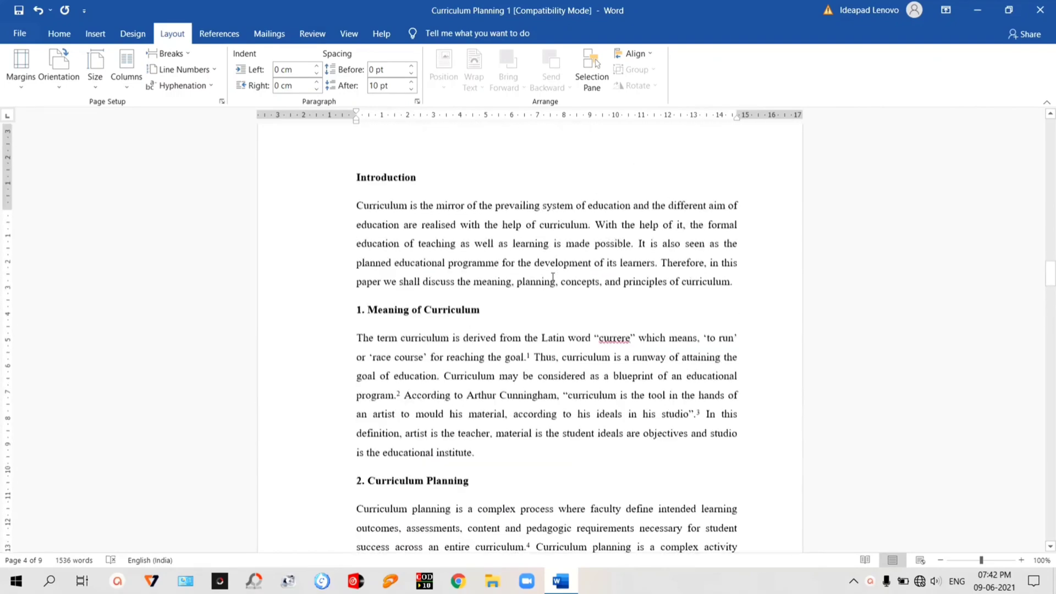
left_click(95, 33)
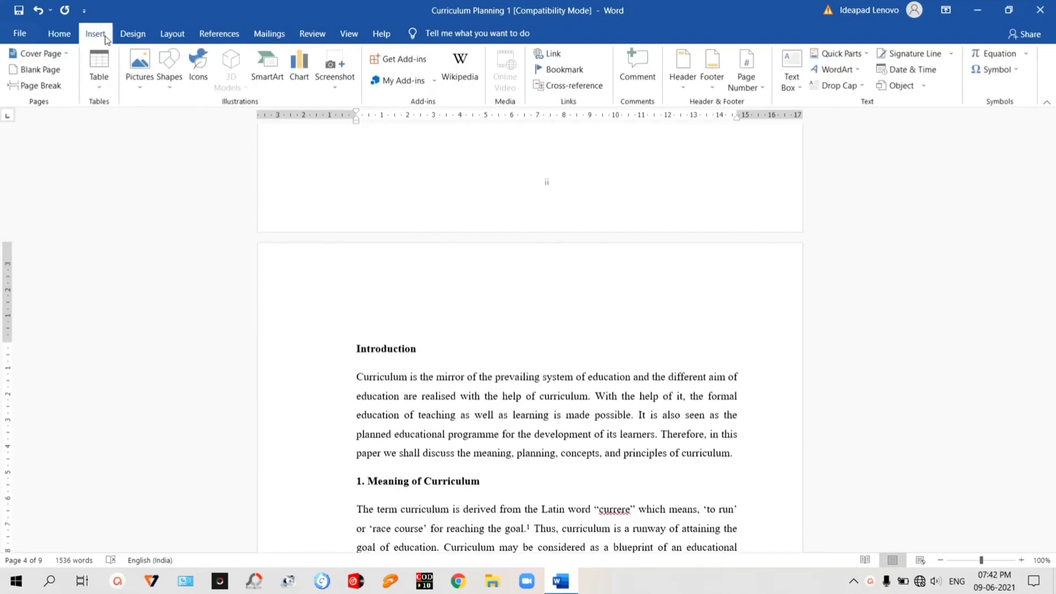
left_click(762, 88)
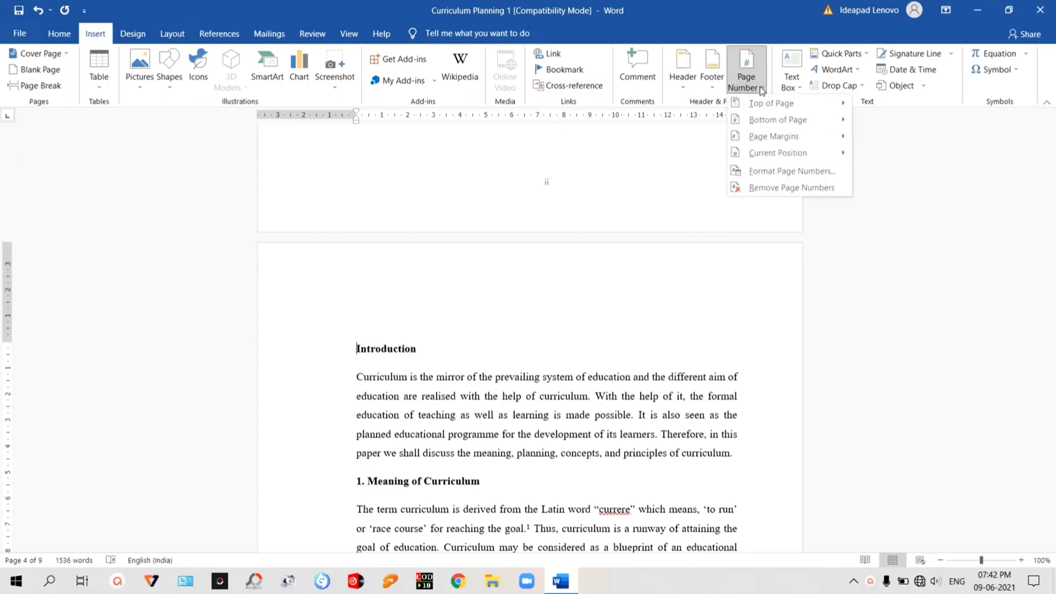
left_click(775, 171)
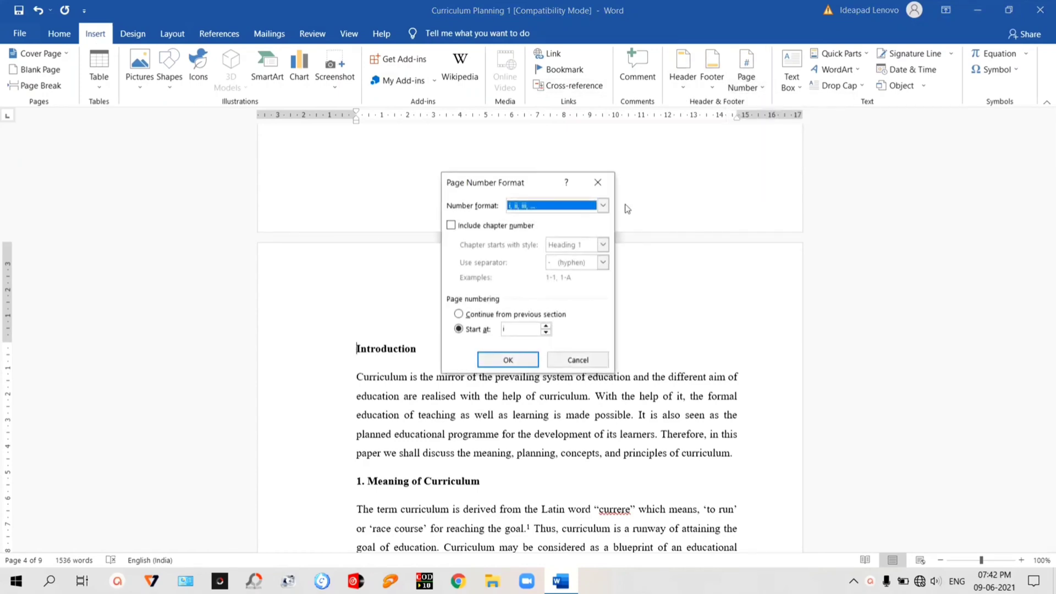
left_click(604, 206)
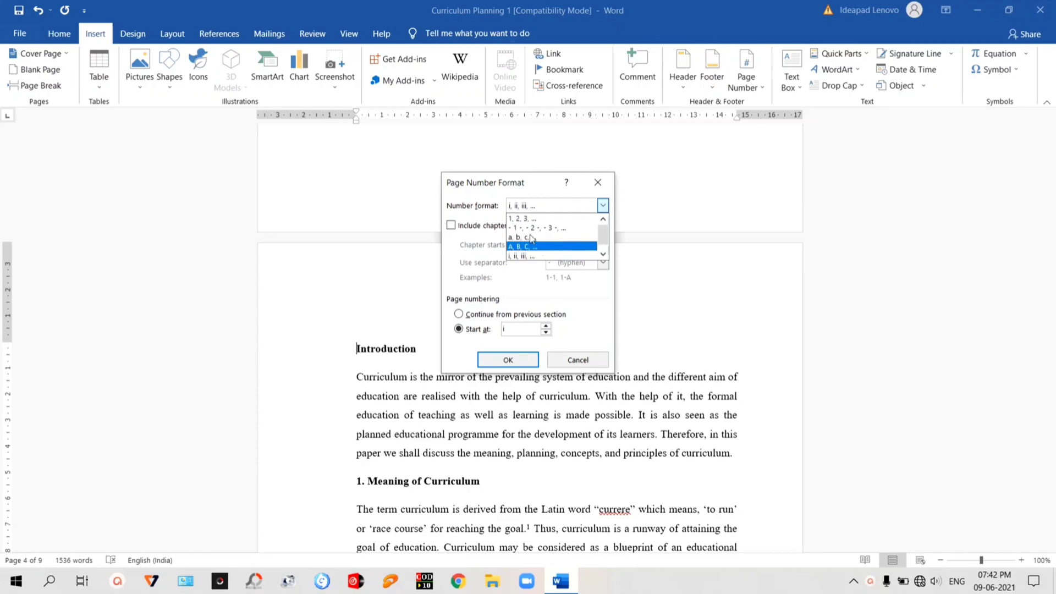
left_click(527, 219)
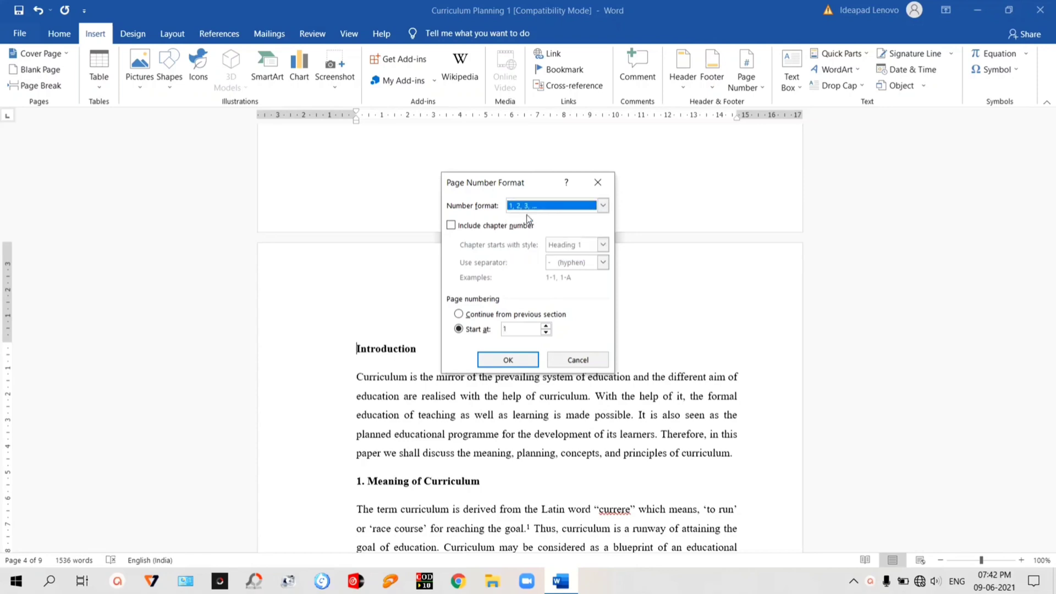
left_click(509, 360)
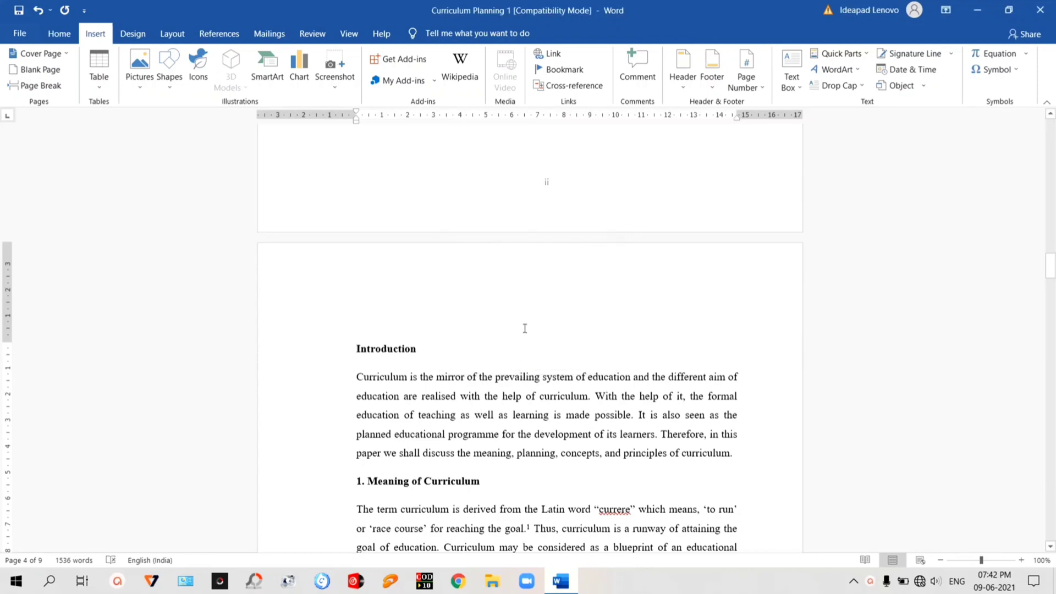
Step: Check the footer page numbers from the Introduction page through the Conclusion to the final Webliography page
scroll(525, 329, "down", 8)
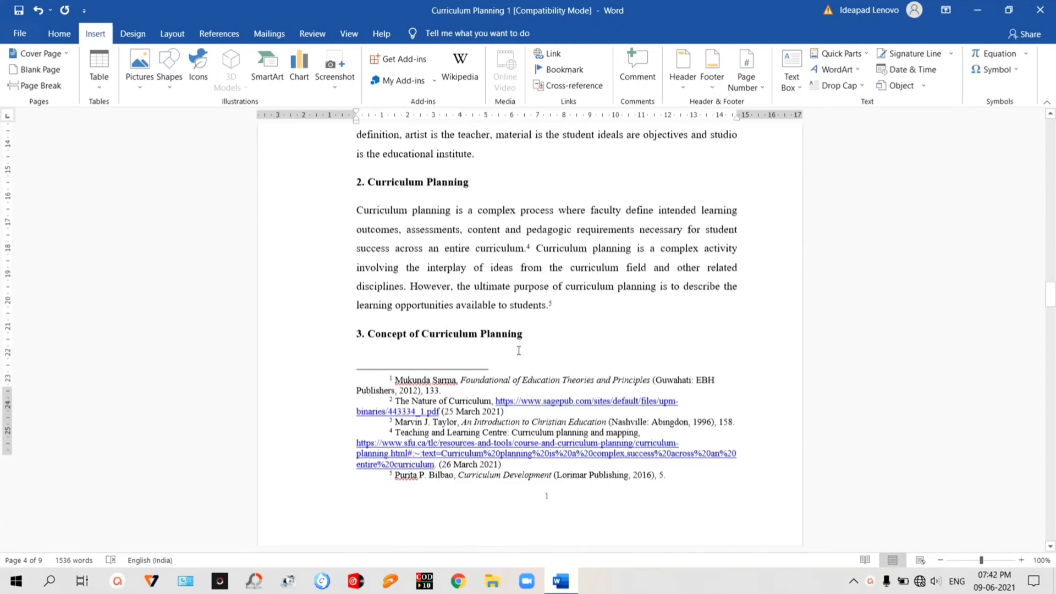
scroll(518, 350, "down", 2)
scroll(553, 378, "up", 10)
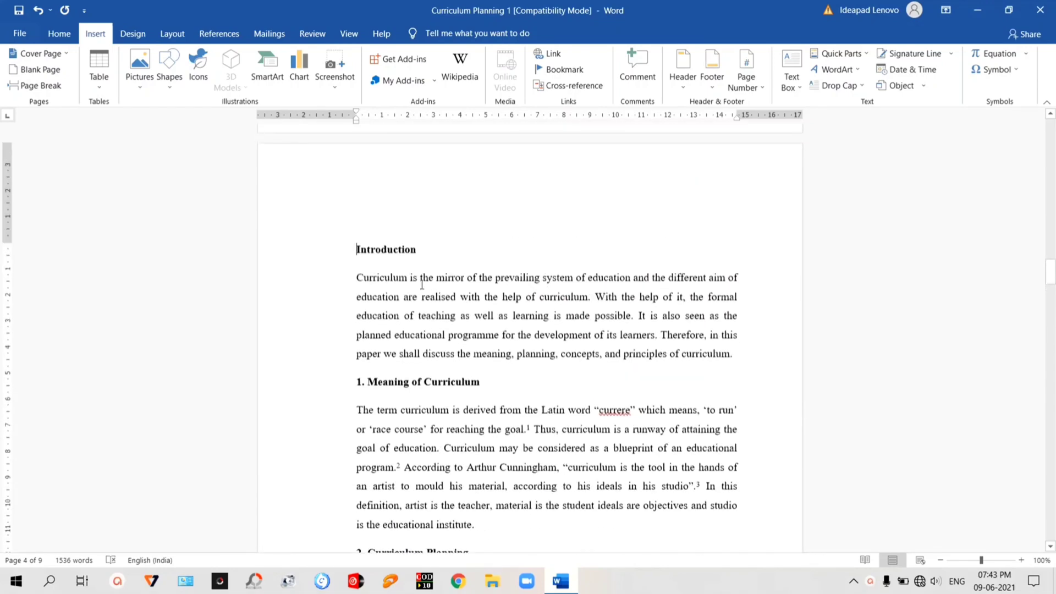
scroll(422, 284, "down", 6)
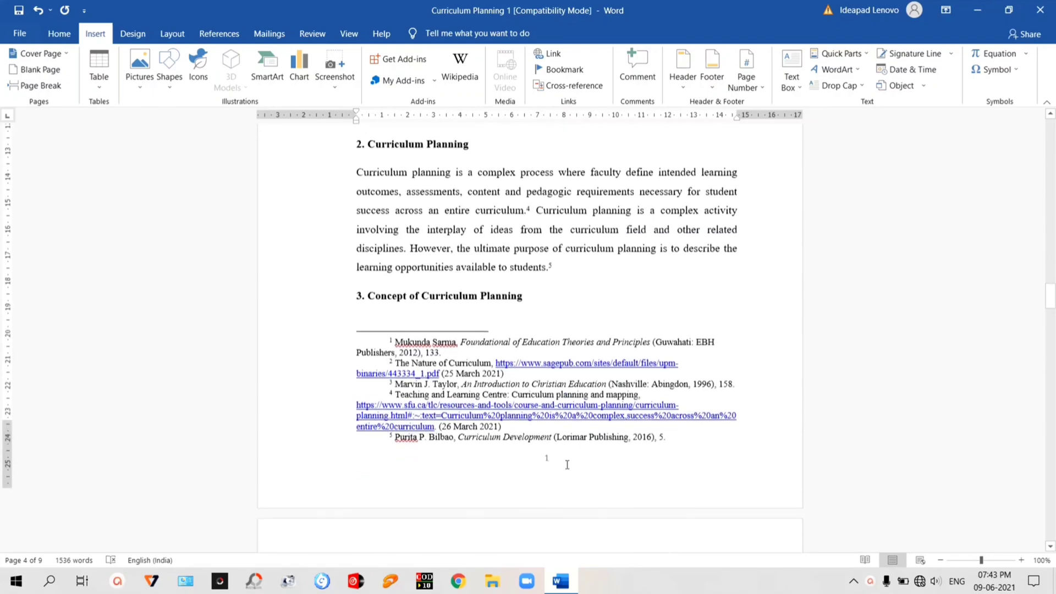
scroll(567, 464, "down", 10)
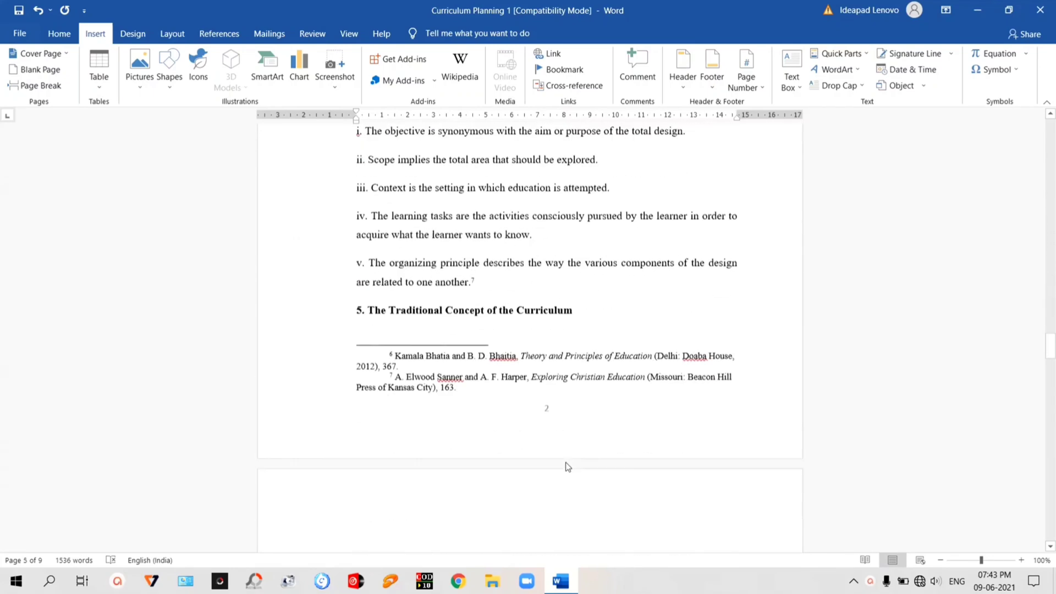
scroll(567, 405, "down", 12)
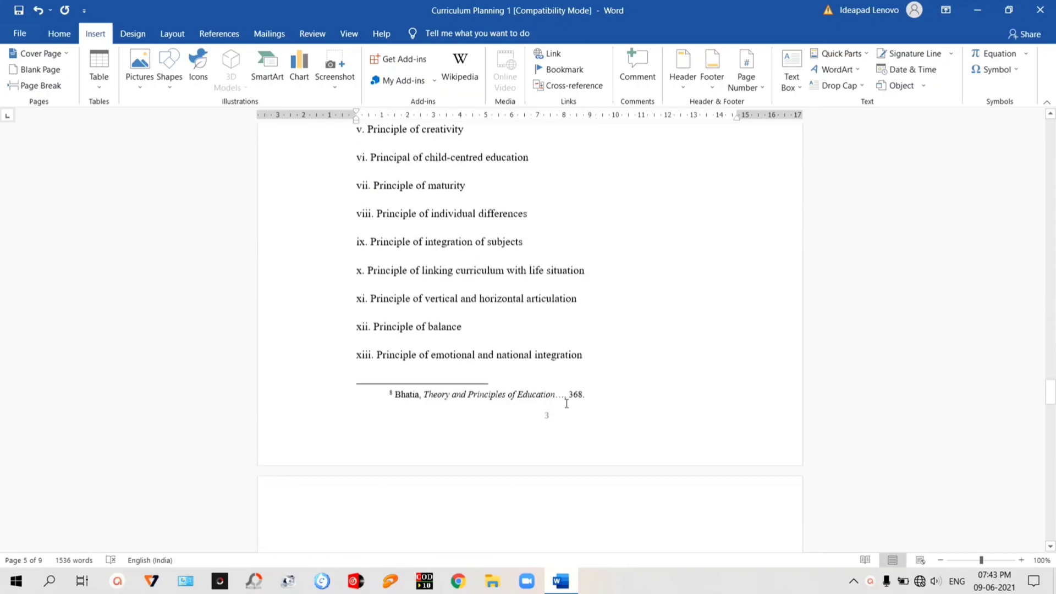
scroll(566, 404, "down", 12)
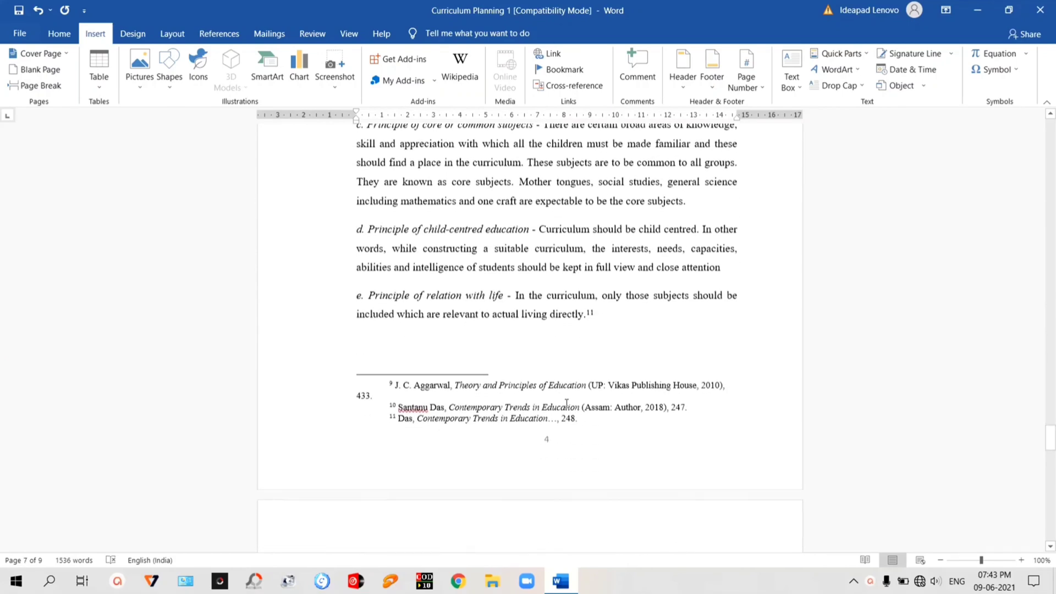
scroll(567, 404, "down", 5)
scroll(567, 404, "up", 12)
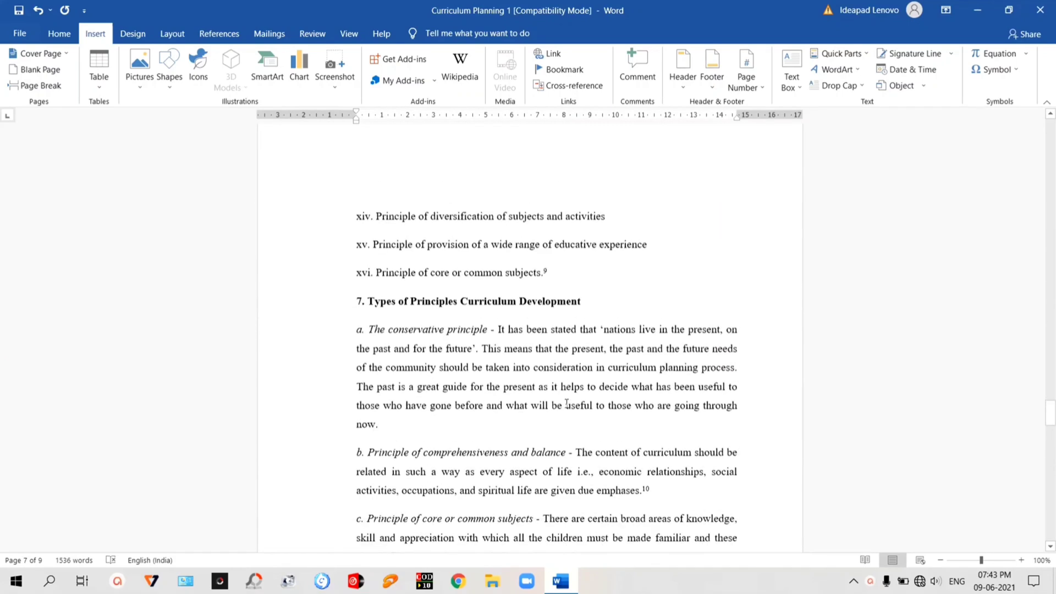
scroll(566, 404, "down", 15)
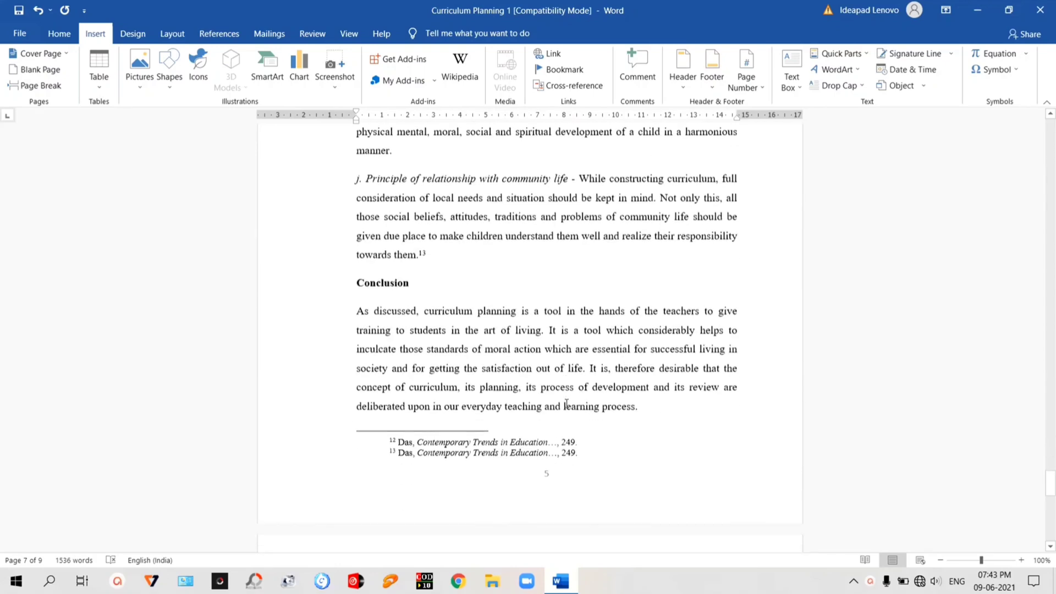
scroll(567, 404, "down", 12)
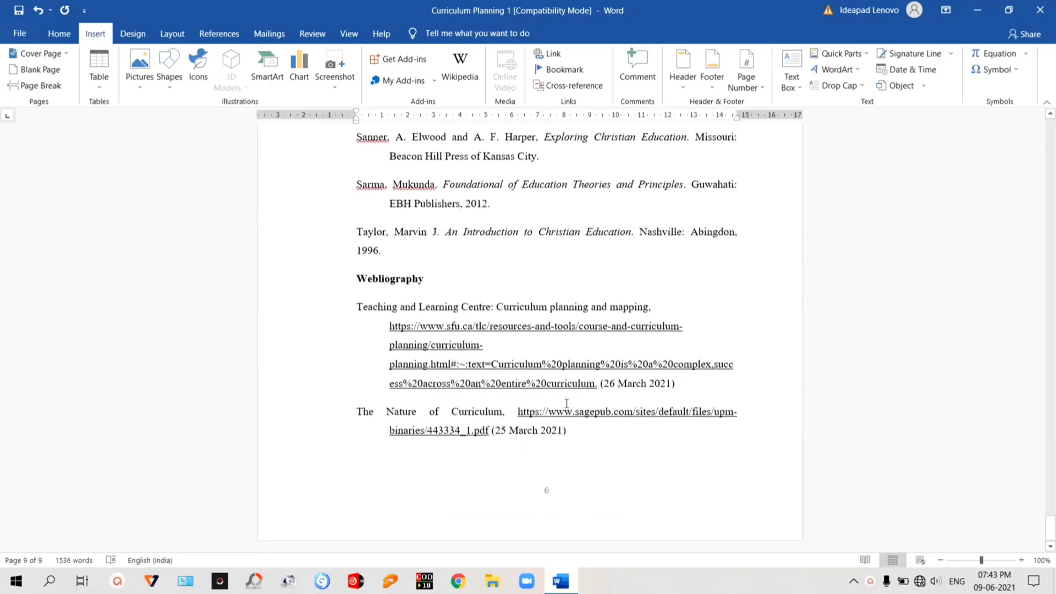
Step: Go back to the start of the document and check the cover page's footer for a page number
scroll(567, 404, "up", 15)
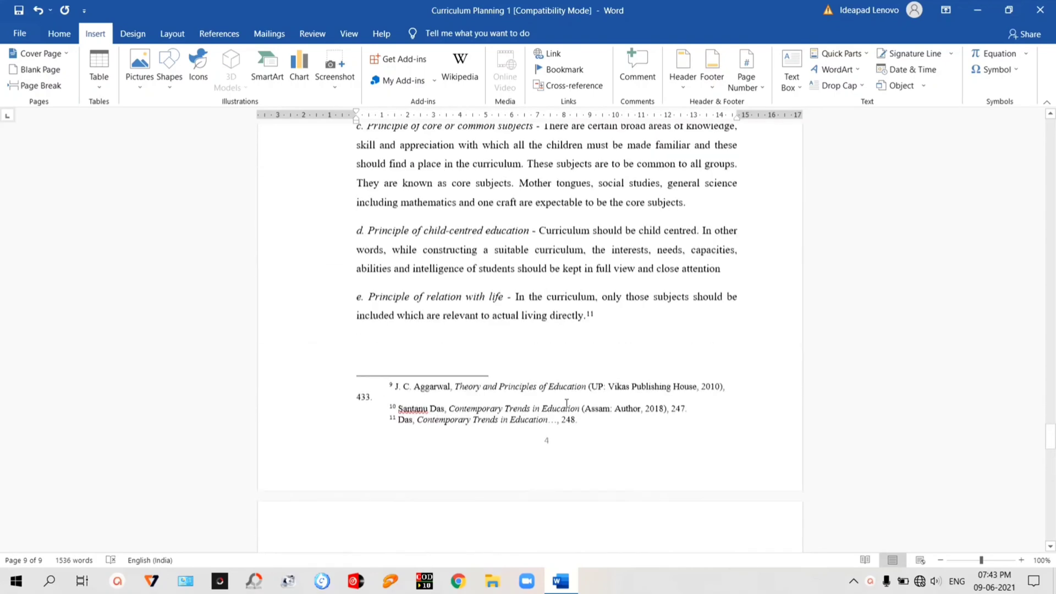
scroll(567, 404, "up", 5)
left_click_drag(1051, 424, 1048, 125)
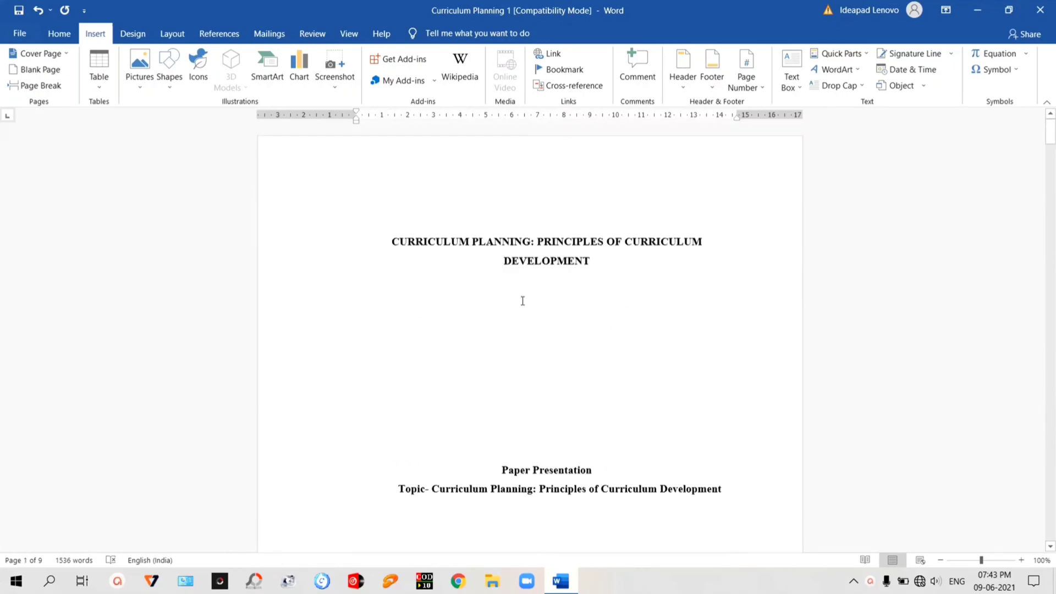
scroll(539, 288, "down", 6)
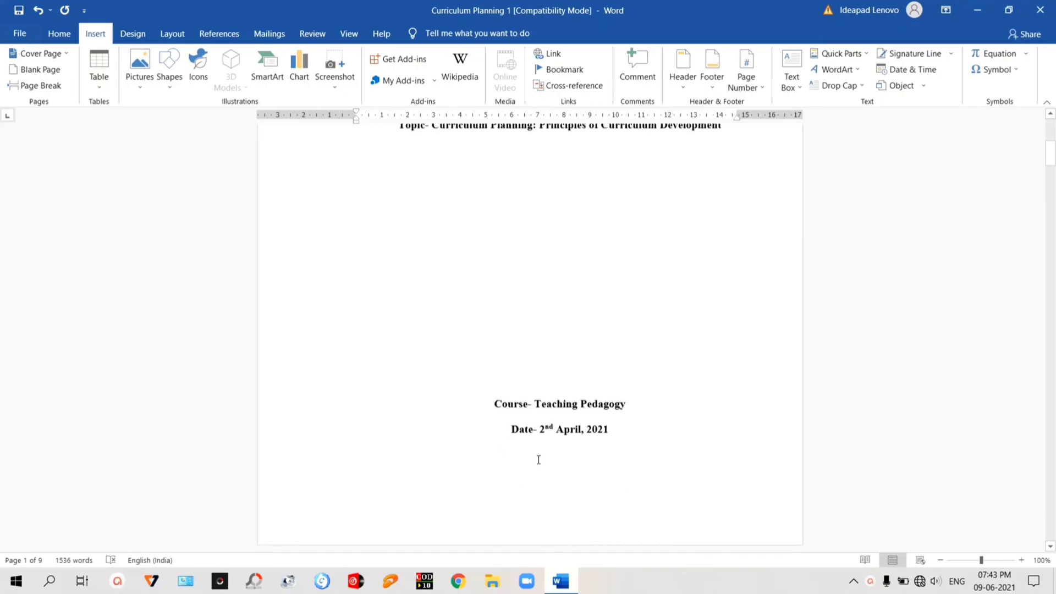
scroll(636, 409, "up", 5)
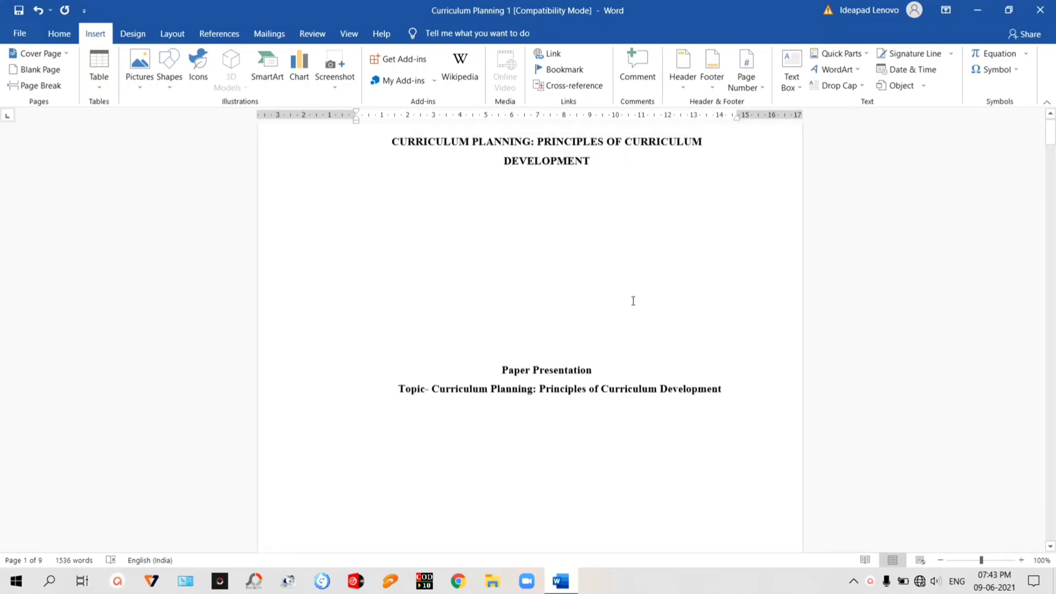
Step: Check the footer page numbers on the table of contents pages and on the first two pages of the Introduction section
scroll(634, 300, "down", 5)
scroll(634, 301, "down", 5)
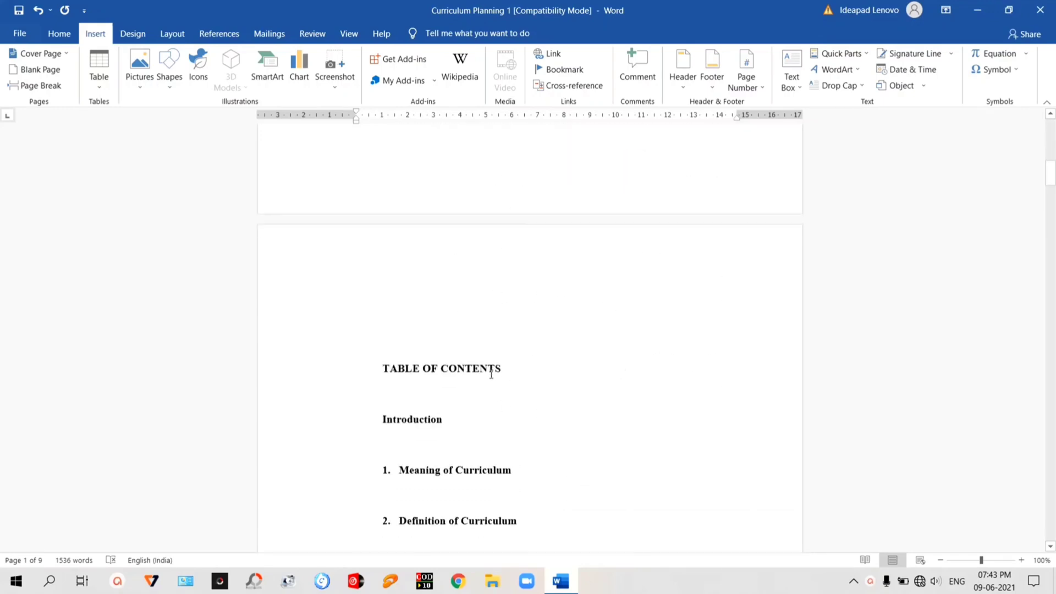
scroll(492, 373, "down", 8)
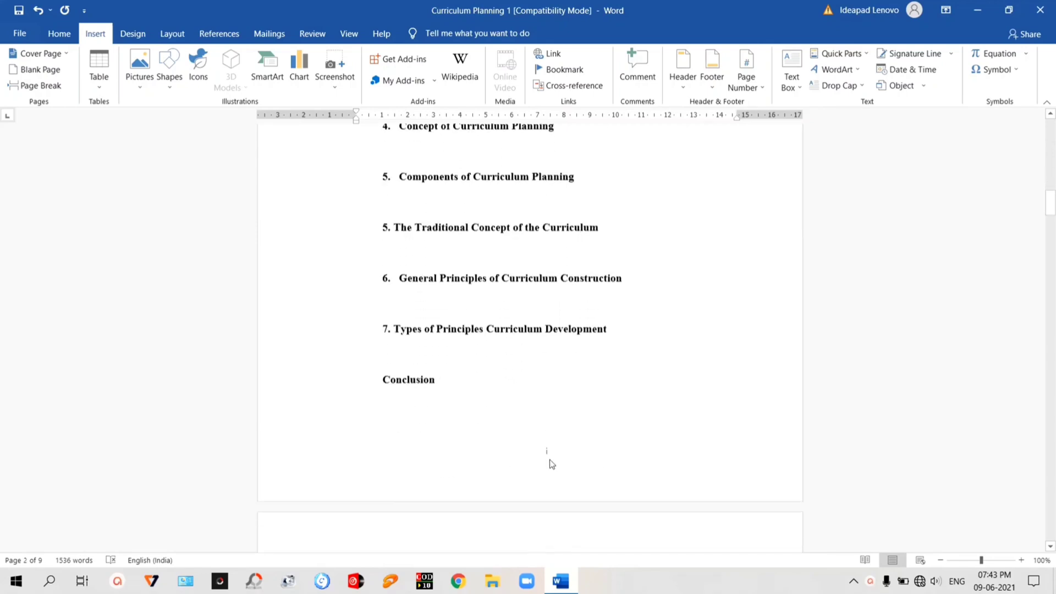
scroll(552, 464, "down", 10)
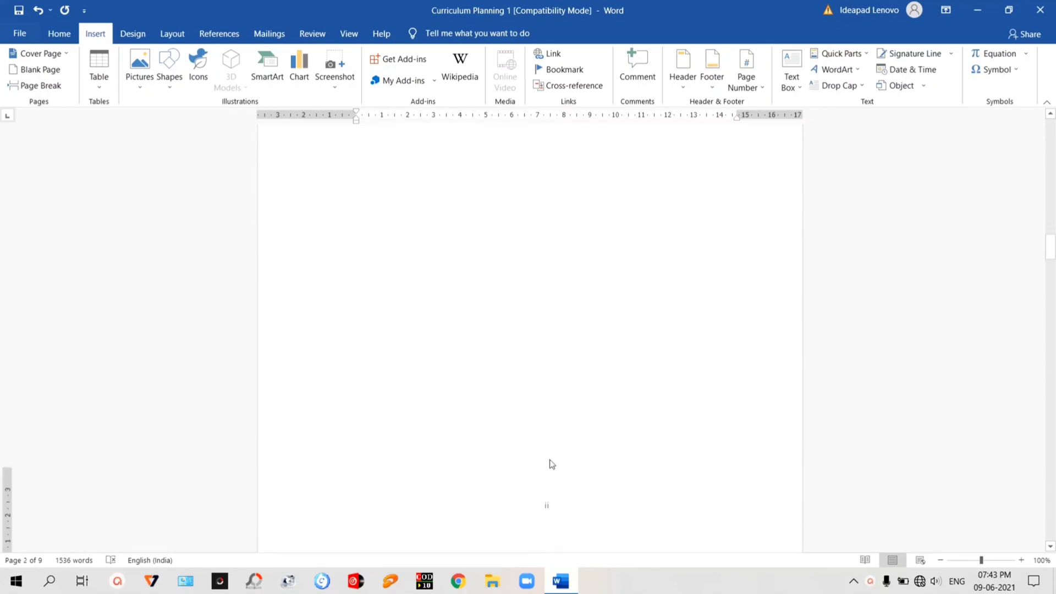
scroll(552, 464, "down", 2)
scroll(556, 412, "down", 11)
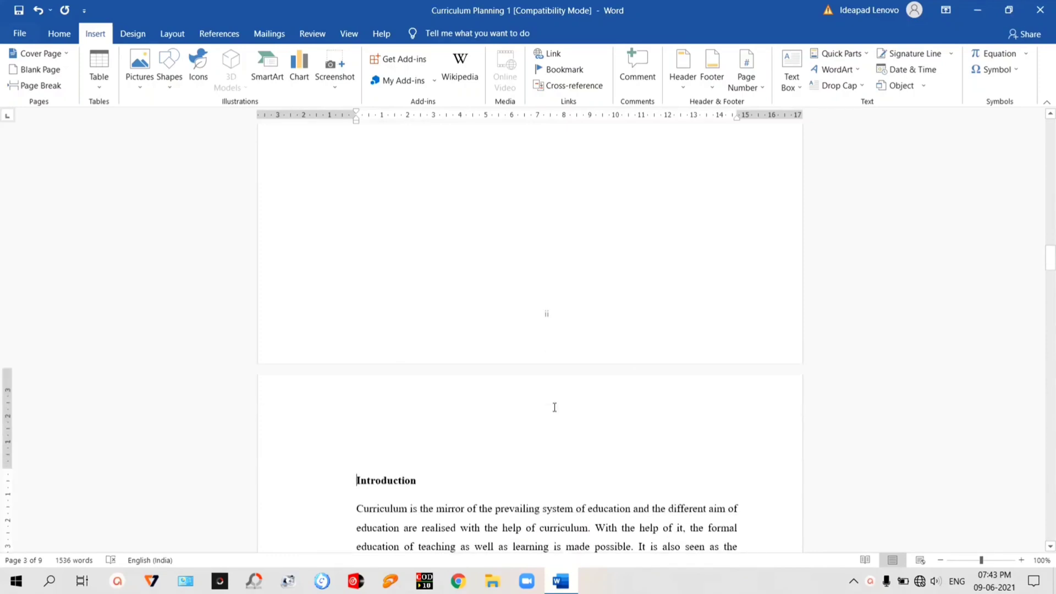
scroll(480, 474, "down", 10)
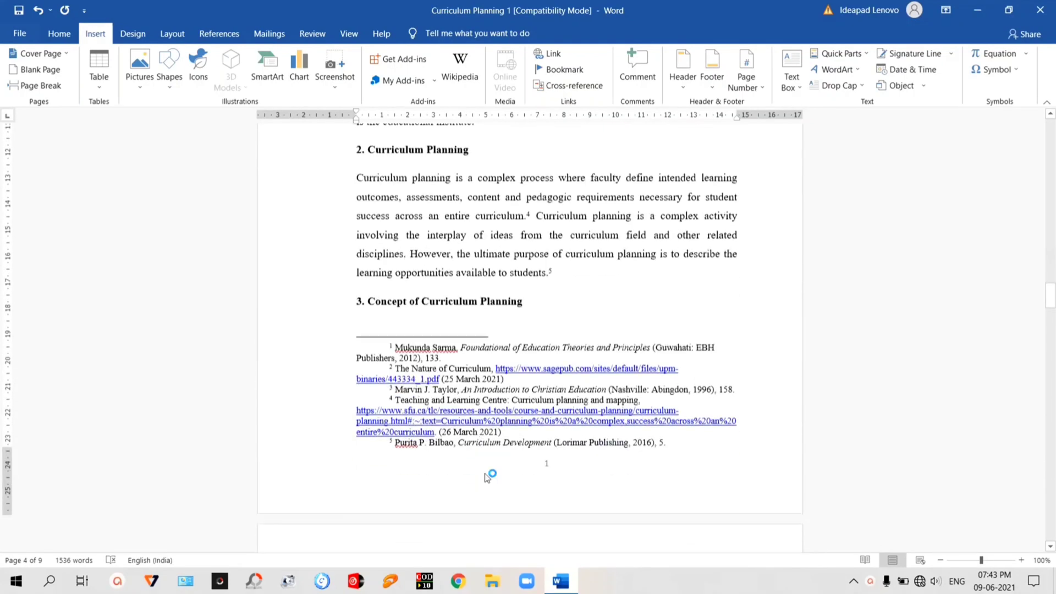
scroll(532, 461, "down", 6)
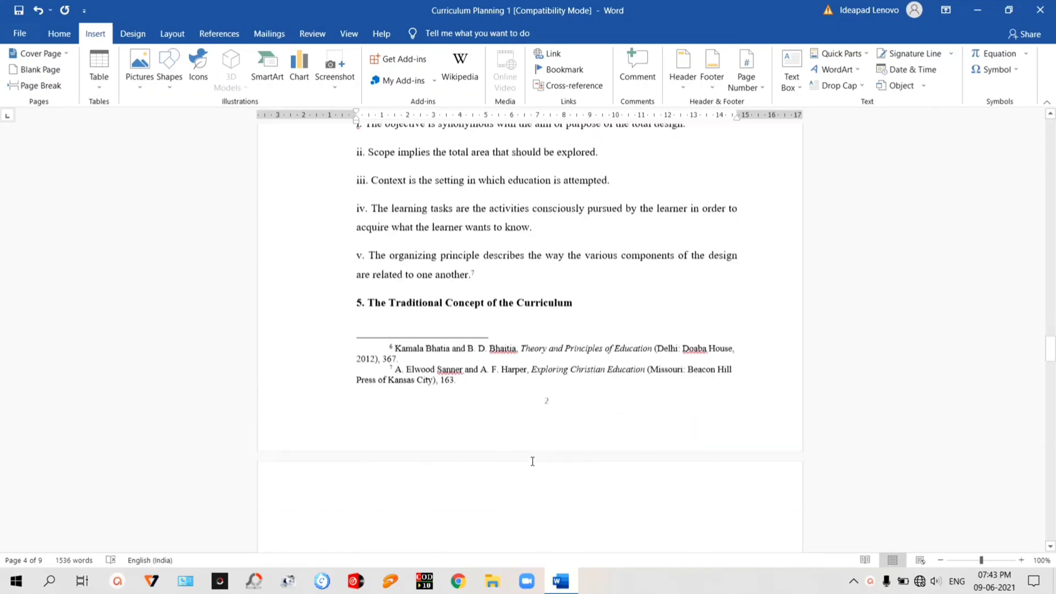
scroll(608, 345, "up", 6)
scroll(608, 344, "up", 2)
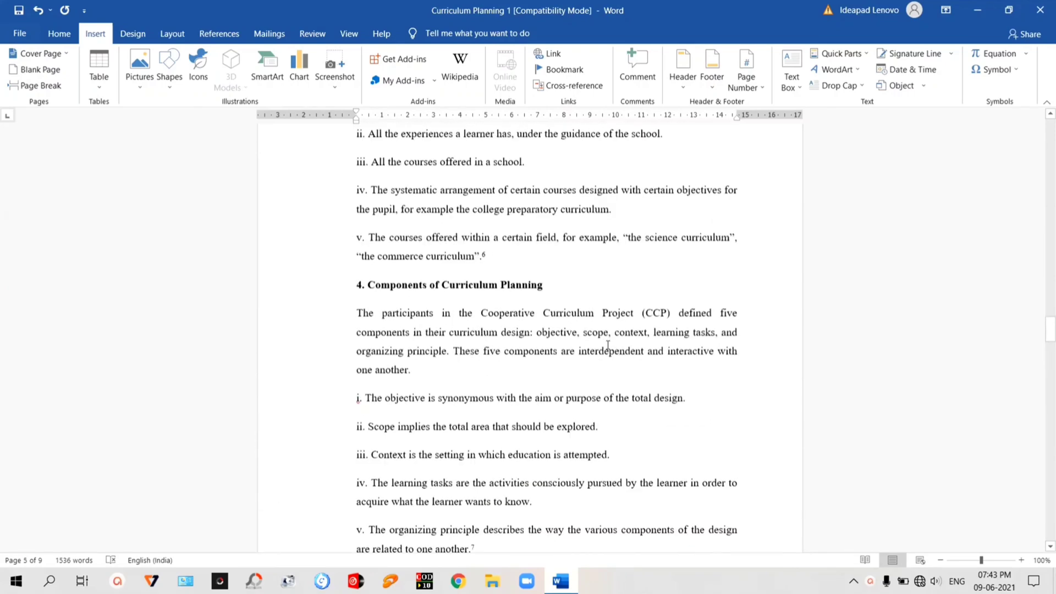
scroll(607, 345, "down", 6)
scroll(607, 344, "down", 4)
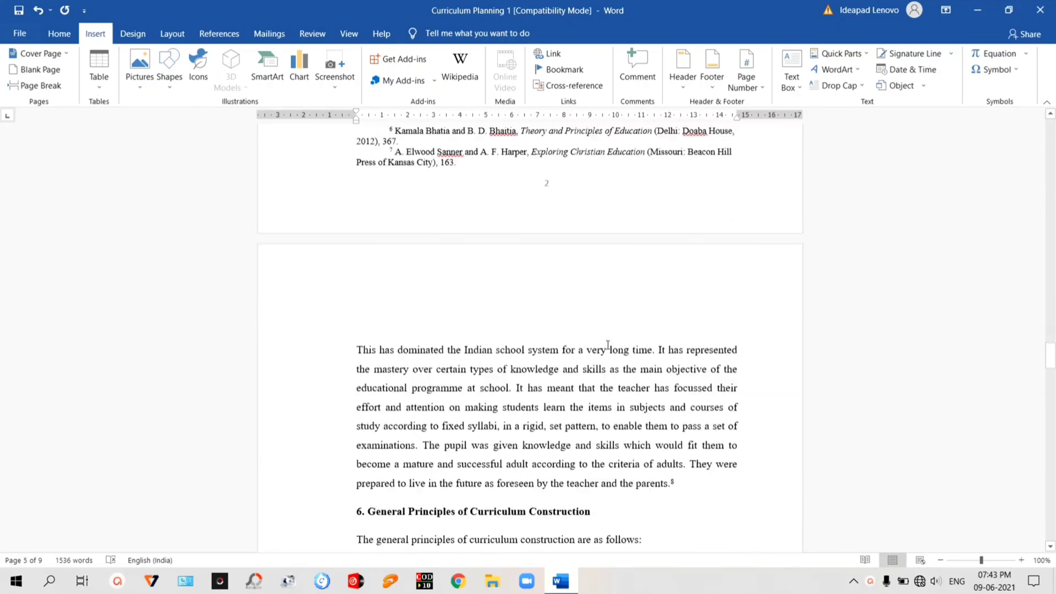
Step: Review the footers back from the body pages to the cover page, and recheck the cover and first contents page
scroll(608, 344, "up", 10)
scroll(608, 344, "up", 15)
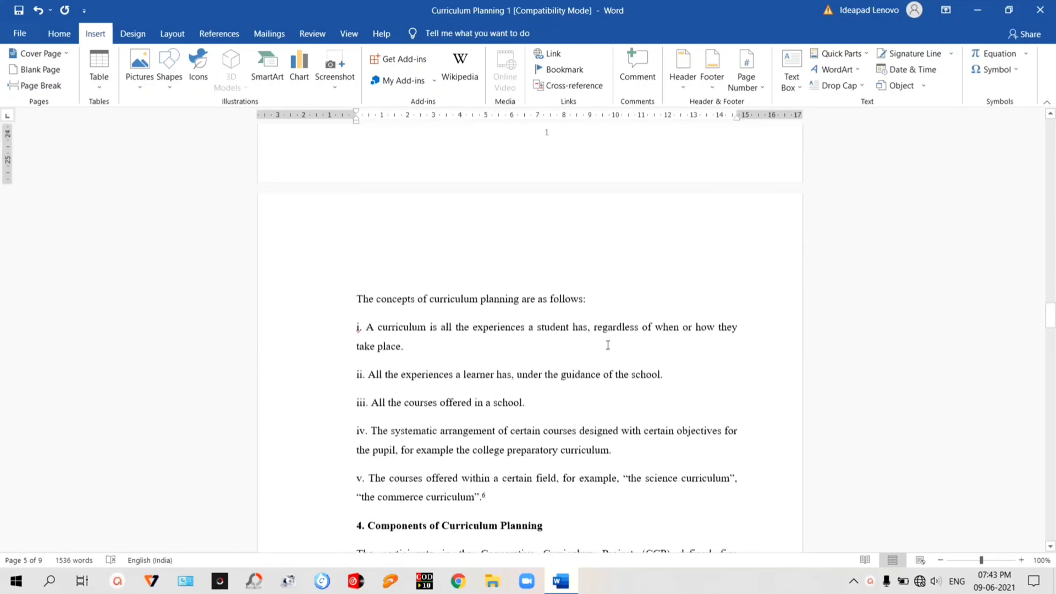
scroll(608, 345, "up", 12)
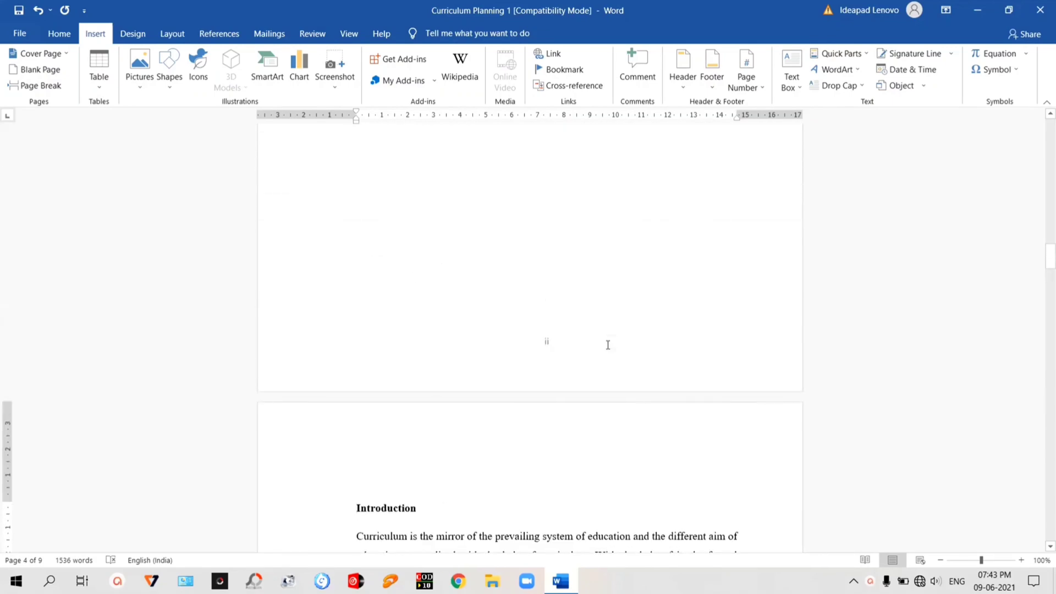
scroll(608, 344, "up", 8)
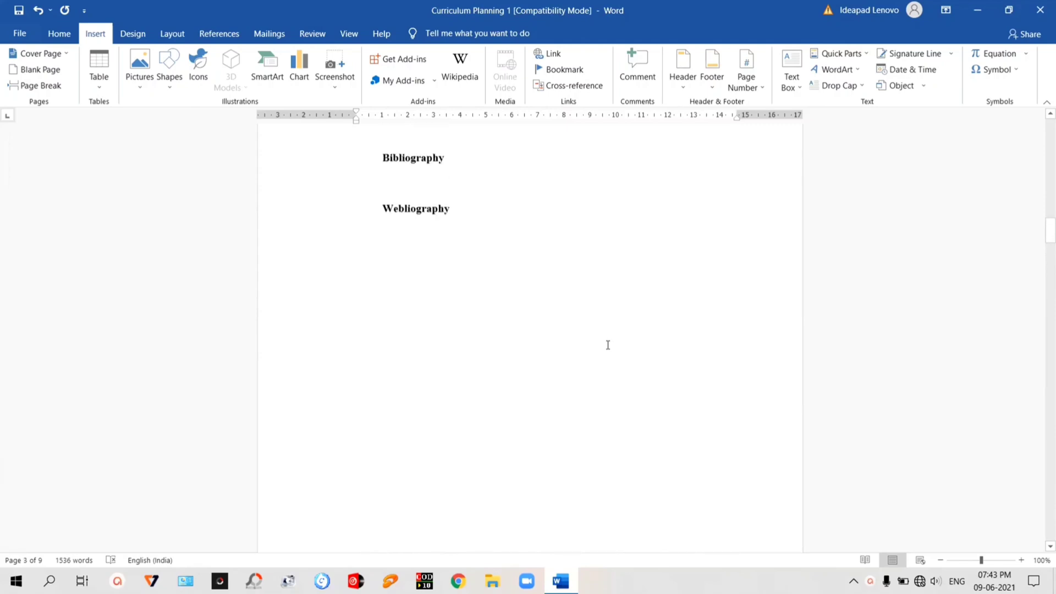
scroll(608, 345, "up", 12)
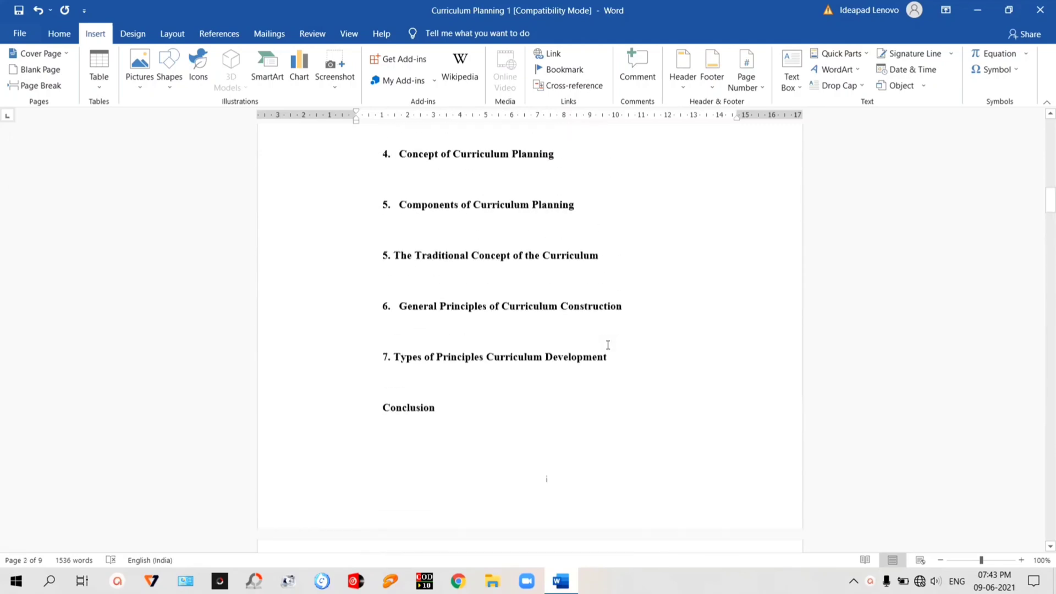
scroll(608, 345, "up", 1)
scroll(566, 332, "up", 6)
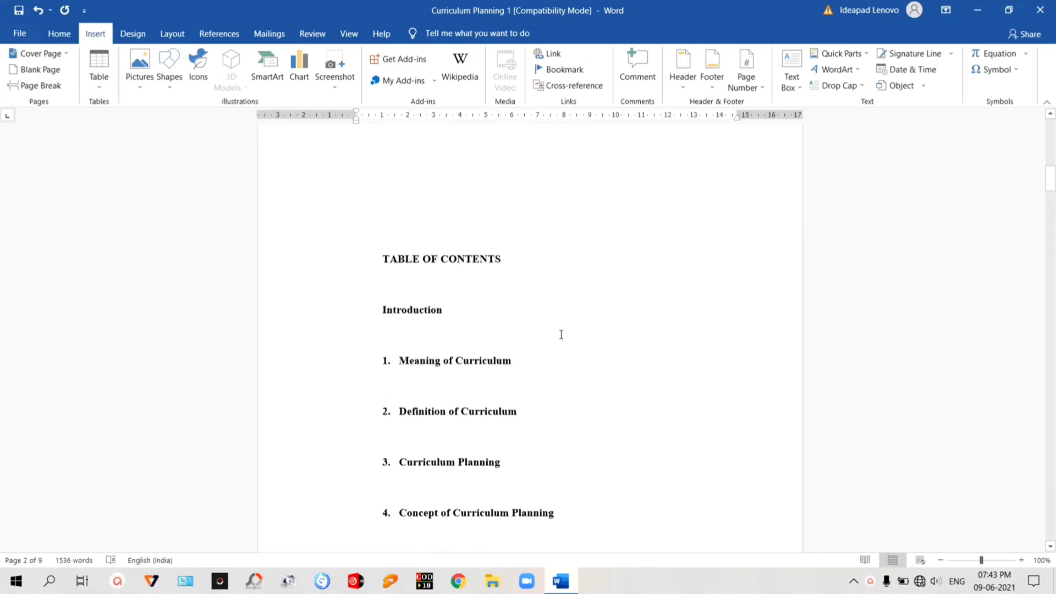
scroll(562, 339, "up", 3)
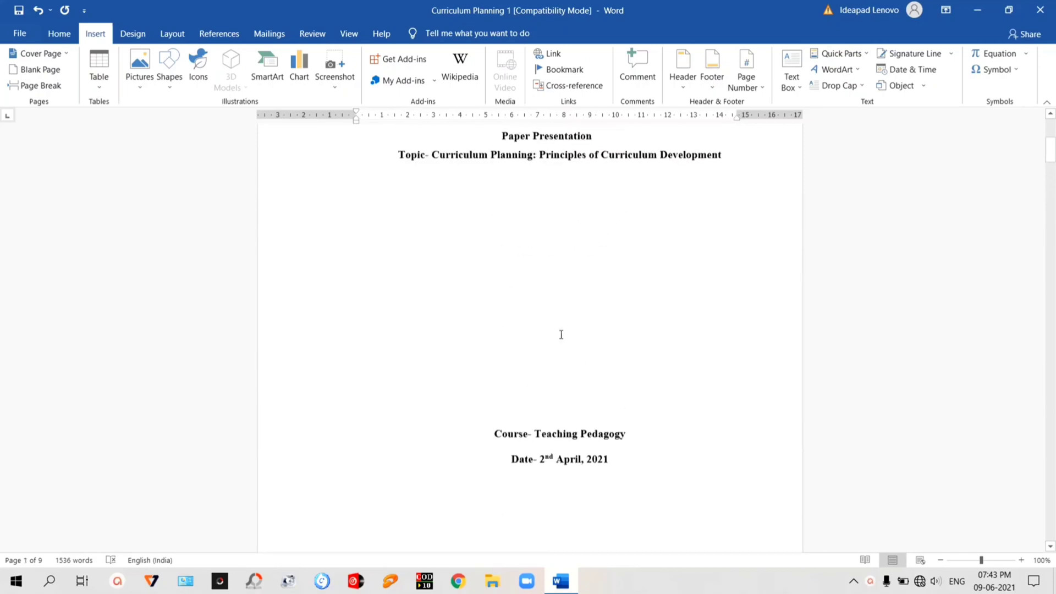
scroll(561, 333, "down", 3)
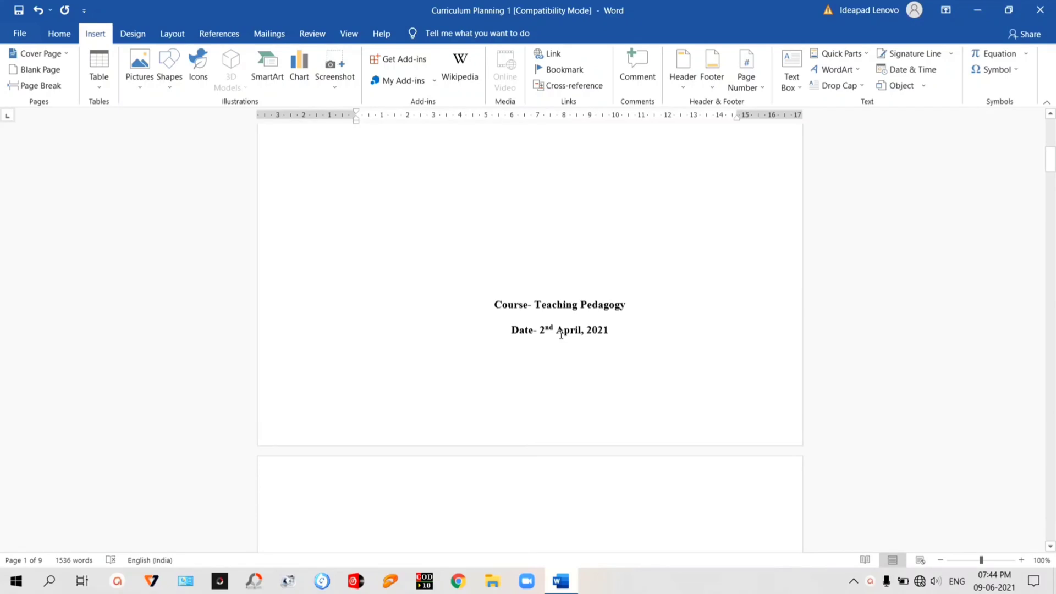
scroll(561, 335, "down", 6)
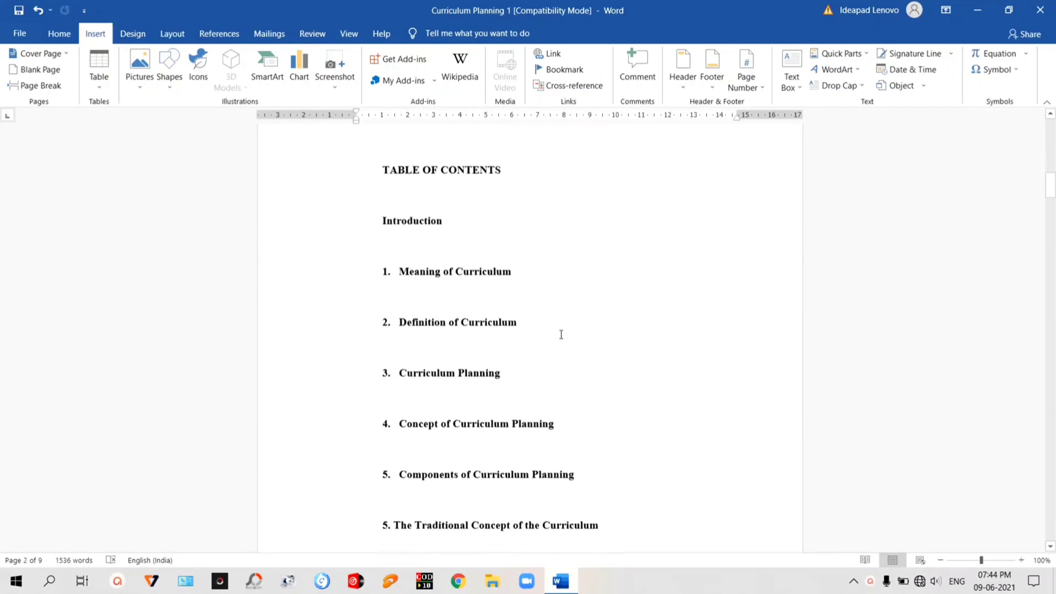
scroll(561, 335, "down", 6)
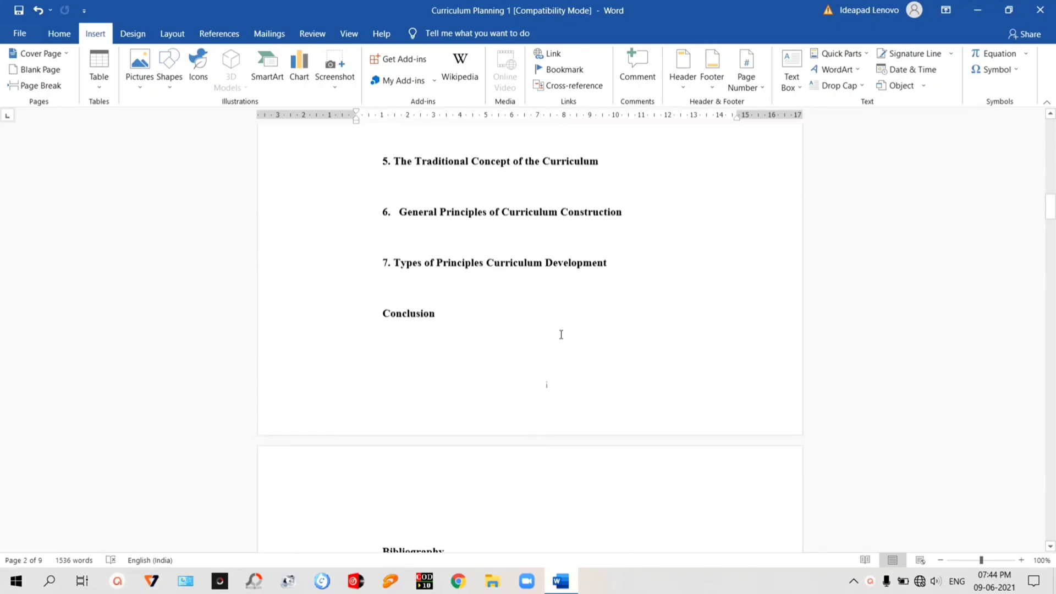
scroll(554, 335, "down", 3)
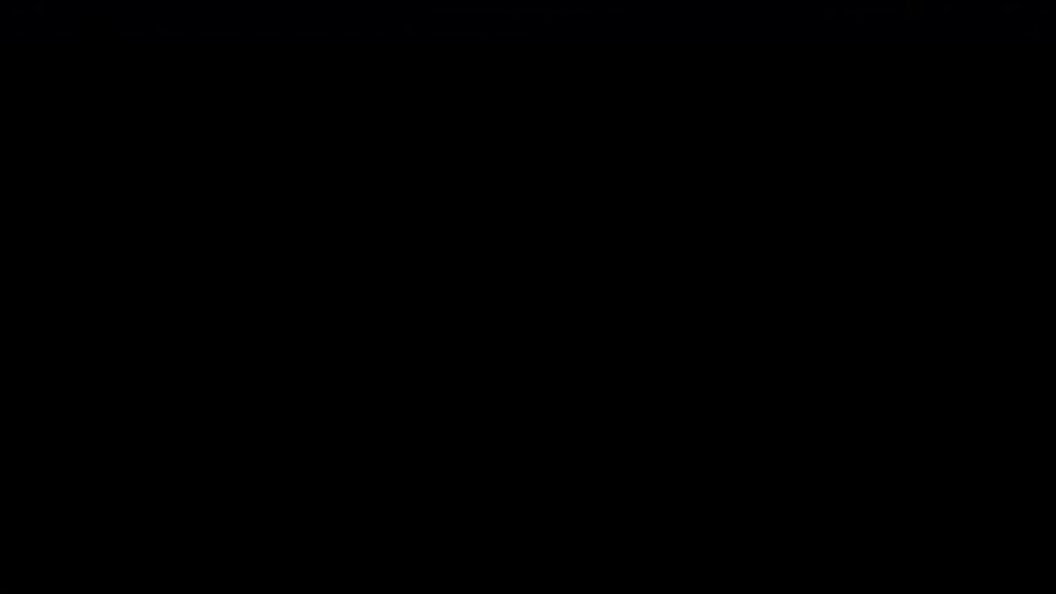